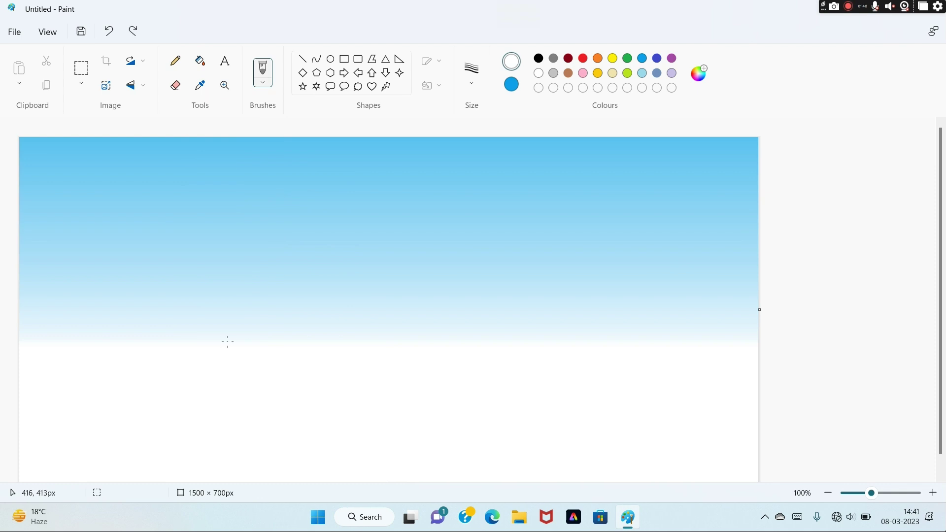
# - Outline three mountain peaks in white against the blue sky, with the tallest peak in the middle
pyautogui.moveTo(621, 339); pyautogui.dragTo(643, 307)
pyautogui.moveTo(205, 317); pyautogui.dragTo(220, 341)
pyautogui.moveTo(176, 274); pyautogui.dragTo(40, 358)
pyautogui.click(109, 31)
pyautogui.click(109, 32)
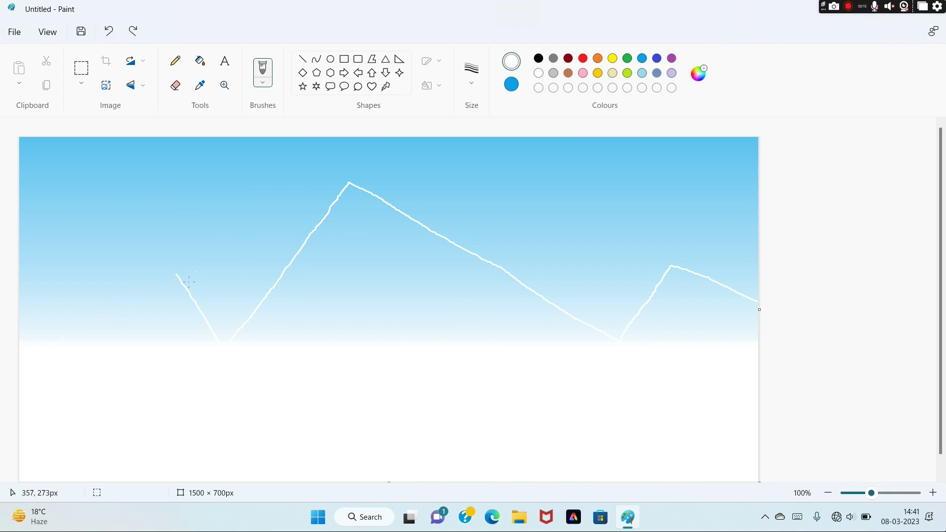
pyautogui.moveTo(176, 276); pyautogui.dragTo(164, 251)
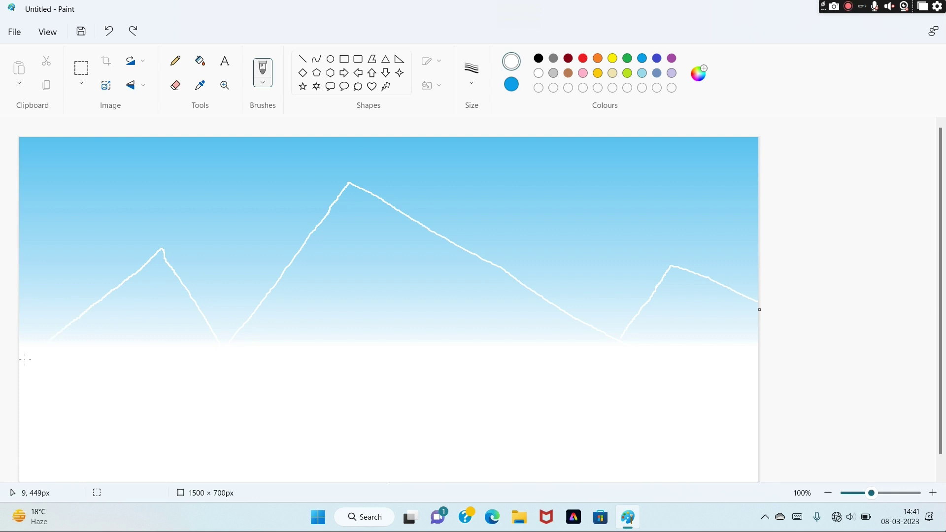
pyautogui.click(569, 58)
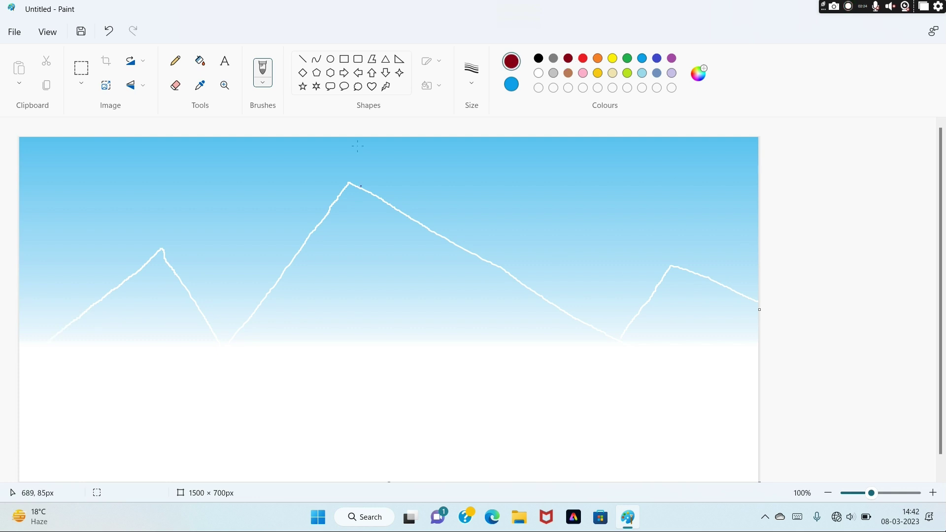
pyautogui.click(266, 89)
pyautogui.click(306, 111)
pyautogui.click(462, 89)
pyautogui.click(481, 188)
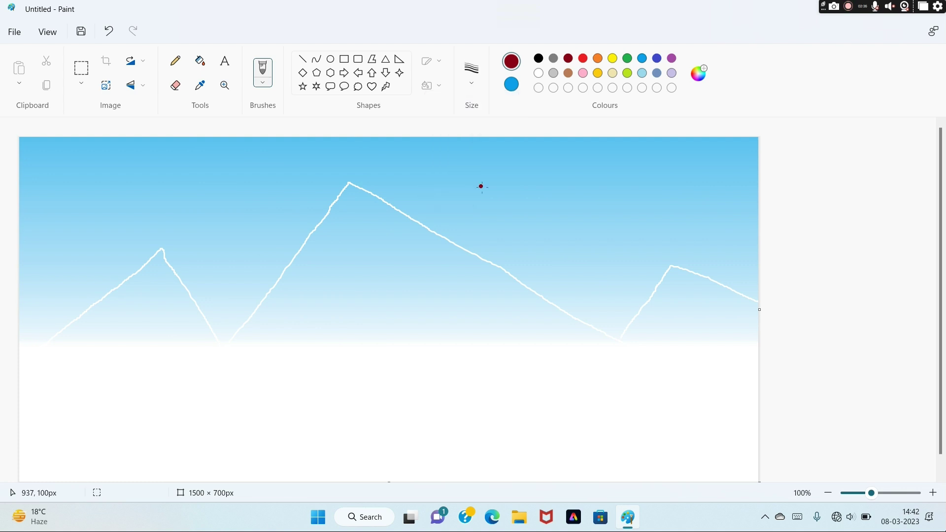
# - Fill the three mountains with white using a thick, rough-textured brush, giving the slopes soft snowy edges
pyautogui.click(538, 72)
pyautogui.moveTo(370, 243); pyautogui.dragTo(339, 302)
pyautogui.click(471, 76)
pyautogui.click(338, 124)
pyautogui.click(263, 74)
pyautogui.click(316, 246)
pyautogui.click(469, 88)
pyautogui.click(472, 154)
pyautogui.moveTo(386, 259)
pyautogui.mouseDown()
pyautogui.moveTo(317, 296)
pyautogui.moveTo(278, 331)
pyautogui.moveTo(303, 248)
pyautogui.moveTo(359, 184)
pyautogui.moveTo(446, 247)
pyautogui.moveTo(518, 276)
pyautogui.moveTo(497, 285)
pyautogui.moveTo(611, 335)
pyautogui.moveTo(296, 315)
pyautogui.moveTo(342, 245)
pyautogui.moveTo(367, 227)
pyautogui.moveTo(435, 327)
pyautogui.moveTo(377, 332)
pyautogui.moveTo(371, 222)
pyautogui.moveTo(468, 289)
pyautogui.moveTo(483, 327)
pyautogui.moveTo(424, 286)
pyautogui.moveTo(567, 322)
pyautogui.moveTo(357, 254)
pyautogui.mouseUp()
pyautogui.moveTo(335, 223)
pyautogui.mouseDown()
pyautogui.moveTo(287, 294)
pyautogui.moveTo(296, 347)
pyautogui.moveTo(217, 322)
pyautogui.moveTo(165, 253)
pyautogui.moveTo(221, 308)
pyautogui.moveTo(156, 251)
pyautogui.moveTo(12, 360)
pyautogui.moveTo(91, 320)
pyautogui.moveTo(196, 291)
pyautogui.moveTo(168, 283)
pyautogui.moveTo(175, 325)
pyautogui.moveTo(197, 327)
pyautogui.moveTo(173, 331)
pyautogui.moveTo(126, 305)
pyautogui.moveTo(125, 328)
pyautogui.moveTo(161, 308)
pyautogui.moveTo(153, 338)
pyautogui.mouseUp()
pyautogui.moveTo(626, 325)
pyautogui.mouseDown()
pyautogui.moveTo(638, 285)
pyautogui.moveTo(624, 301)
pyautogui.moveTo(740, 288)
pyautogui.moveTo(667, 282)
pyautogui.moveTo(641, 320)
pyautogui.moveTo(739, 311)
pyautogui.moveTo(690, 325)
pyautogui.moveTo(714, 353)
pyautogui.moveTo(658, 313)
pyautogui.mouseUp()
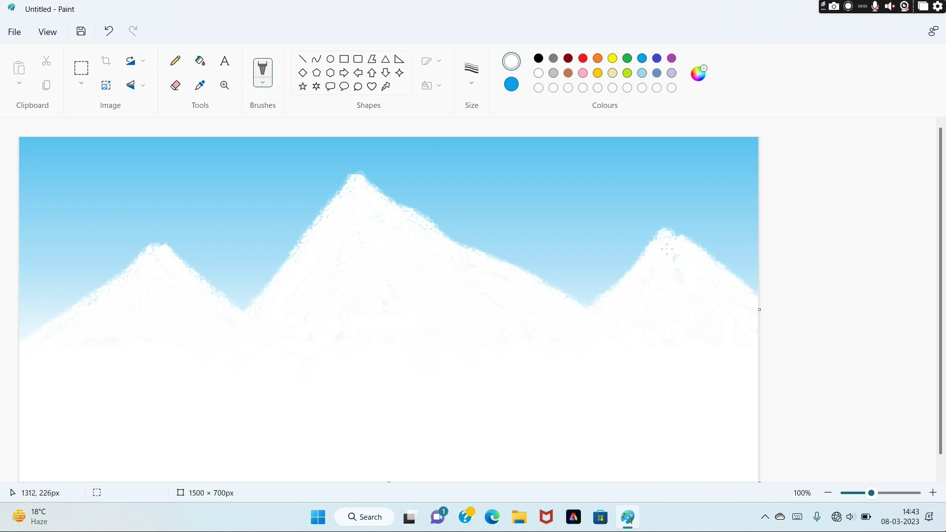
# - Paint a thick dark red rock ridge winding from the middle peak's summit down to the lower slope
pyautogui.click(568, 59)
pyautogui.click(263, 73)
pyautogui.click(276, 105)
pyautogui.click(472, 84)
pyautogui.click(472, 190)
pyautogui.moveTo(352, 189)
pyautogui.mouseDown()
pyautogui.moveTo(349, 225)
pyautogui.moveTo(384, 299)
pyautogui.moveTo(380, 307)
pyautogui.moveTo(375, 299)
pyautogui.moveTo(389, 302)
pyautogui.moveTo(399, 329)
pyautogui.moveTo(378, 334)
pyautogui.moveTo(395, 363)
pyautogui.moveTo(397, 344)
pyautogui.moveTo(387, 369)
pyautogui.moveTo(376, 353)
pyautogui.moveTo(369, 361)
pyautogui.moveTo(378, 381)
pyautogui.moveTo(356, 377)
pyautogui.moveTo(335, 439)
pyautogui.moveTo(325, 414)
pyautogui.moveTo(282, 440)
pyautogui.moveTo(312, 482)
pyautogui.moveTo(291, 467)
pyautogui.moveTo(293, 415)
pyautogui.moveTo(288, 428)
pyautogui.moveTo(301, 425)
pyautogui.moveTo(306, 447)
pyautogui.moveTo(290, 410)
pyautogui.moveTo(320, 436)
pyautogui.moveTo(305, 408)
pyautogui.moveTo(338, 436)
pyautogui.moveTo(319, 407)
pyautogui.moveTo(343, 421)
pyautogui.moveTo(331, 385)
pyautogui.moveTo(310, 396)
pyautogui.moveTo(290, 411)
pyautogui.moveTo(339, 387)
pyautogui.moveTo(350, 412)
pyautogui.moveTo(302, 451)
pyautogui.moveTo(322, 451)
pyautogui.moveTo(301, 455)
pyautogui.moveTo(312, 459)
pyautogui.moveTo(335, 446)
pyautogui.moveTo(346, 384)
pyautogui.moveTo(374, 411)
pyautogui.moveTo(368, 377)
pyautogui.moveTo(402, 363)
pyautogui.moveTo(412, 401)
pyautogui.mouseUp()
pyautogui.moveTo(401, 366)
pyautogui.mouseDown()
pyautogui.moveTo(397, 319)
pyautogui.moveTo(414, 346)
pyautogui.mouseUp()
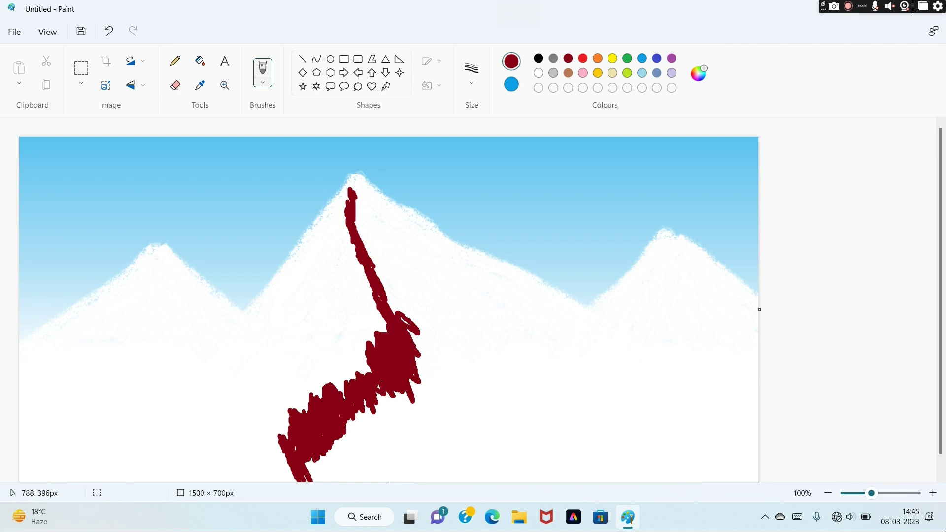
pyautogui.moveTo(351, 194)
pyautogui.mouseDown()
pyautogui.moveTo(362, 217)
pyautogui.moveTo(350, 217)
pyautogui.moveTo(371, 235)
pyautogui.moveTo(375, 257)
pyautogui.moveTo(397, 267)
pyautogui.moveTo(401, 314)
pyautogui.moveTo(417, 299)
pyautogui.moveTo(395, 304)
pyautogui.mouseUp()
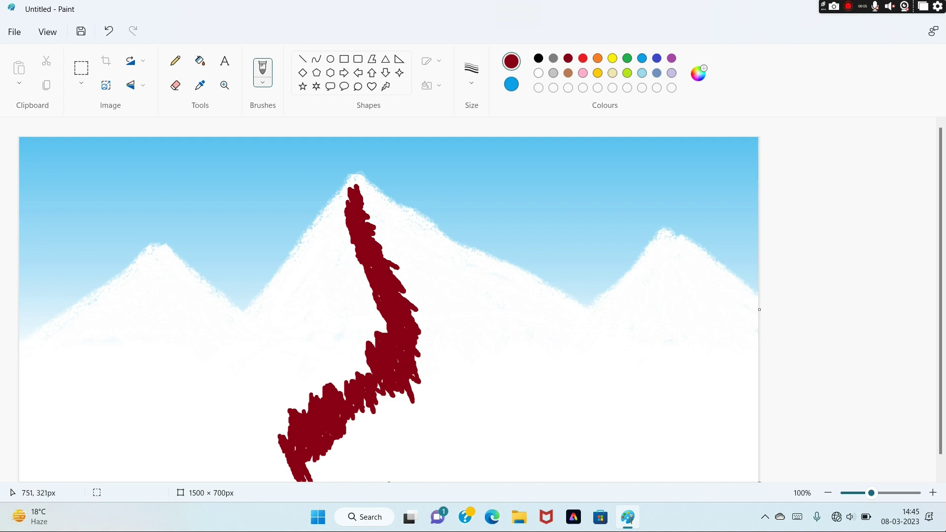
# - Mix the darker red #5E000F and paint the shaded rock face along the left side of the main ridge
pyautogui.click(699, 73)
pyautogui.moveTo(514, 187); pyautogui.dragTo(514, 205)
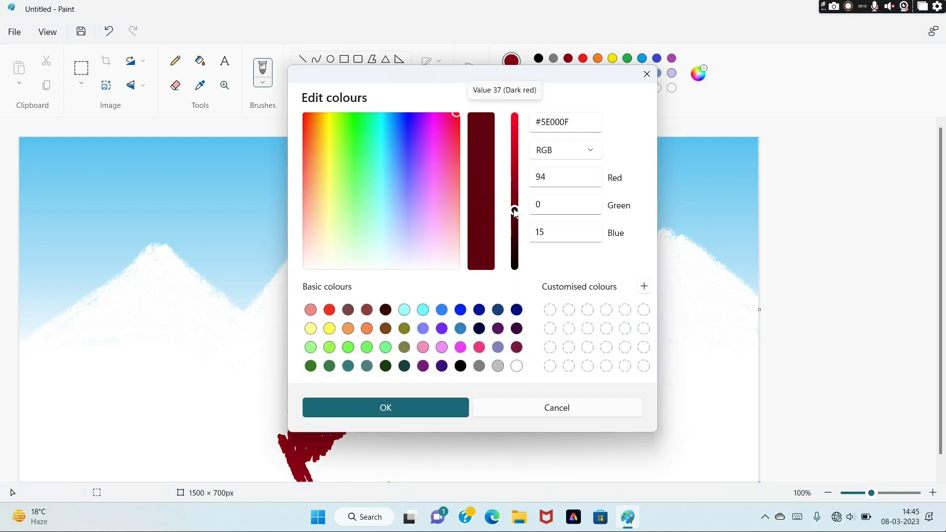
pyautogui.click(386, 407)
pyautogui.moveTo(348, 189)
pyautogui.mouseDown()
pyautogui.moveTo(315, 255)
pyautogui.moveTo(346, 248)
pyautogui.moveTo(311, 266)
pyautogui.mouseUp()
pyautogui.moveTo(352, 243)
pyautogui.mouseDown()
pyautogui.moveTo(328, 281)
pyautogui.moveTo(339, 254)
pyautogui.moveTo(354, 264)
pyautogui.moveTo(339, 280)
pyautogui.moveTo(354, 275)
pyautogui.moveTo(326, 308)
pyautogui.mouseUp()
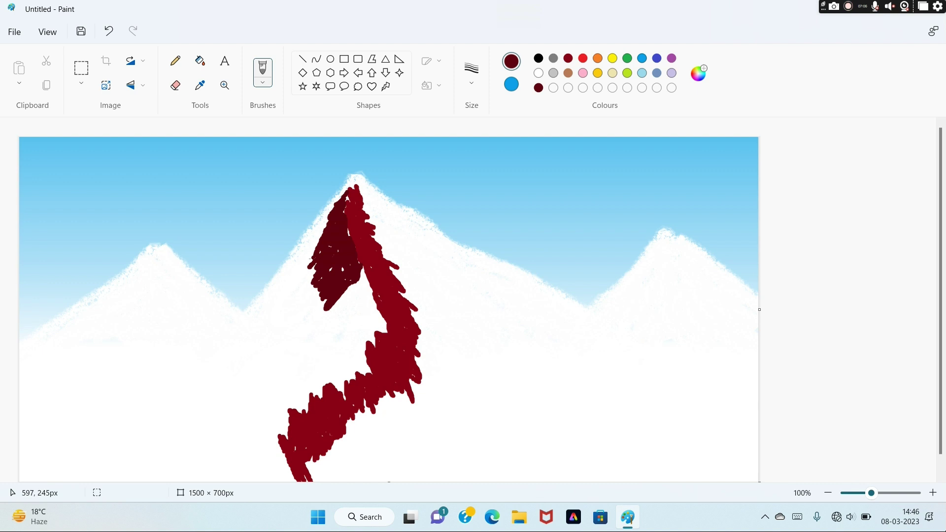
pyautogui.moveTo(310, 258)
pyautogui.mouseDown()
pyautogui.moveTo(305, 247)
pyautogui.moveTo(313, 244)
pyautogui.moveTo(313, 253)
pyautogui.moveTo(297, 247)
pyautogui.moveTo(299, 261)
pyautogui.moveTo(309, 231)
pyautogui.moveTo(296, 280)
pyautogui.moveTo(288, 257)
pyautogui.moveTo(267, 316)
pyautogui.moveTo(272, 279)
pyautogui.mouseUp()
pyautogui.moveTo(360, 280)
pyautogui.mouseDown()
pyautogui.moveTo(362, 270)
pyautogui.moveTo(349, 303)
pyautogui.moveTo(367, 299)
pyautogui.mouseUp()
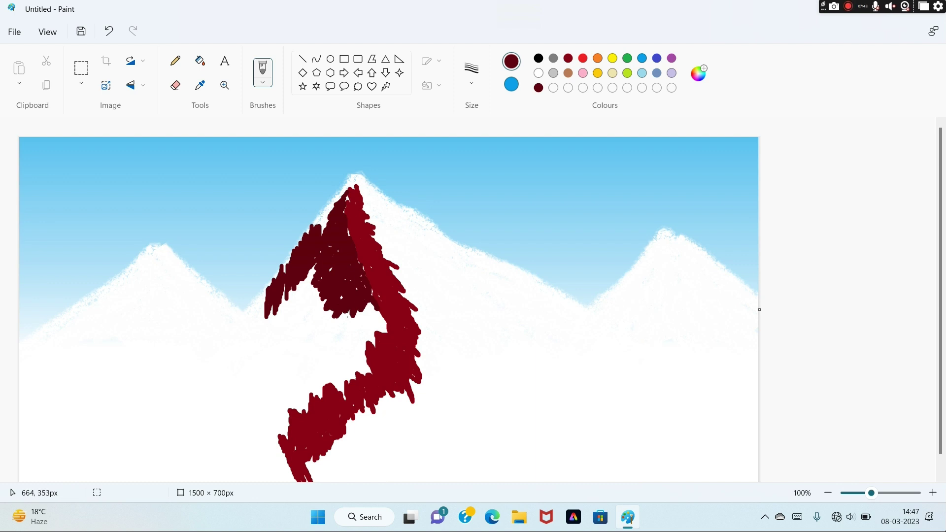
pyautogui.moveTo(365, 311)
pyautogui.mouseDown()
pyautogui.moveTo(347, 334)
pyautogui.moveTo(385, 326)
pyautogui.moveTo(347, 356)
pyautogui.moveTo(344, 364)
pyautogui.moveTo(364, 370)
pyautogui.moveTo(336, 373)
pyautogui.moveTo(357, 389)
pyautogui.moveTo(332, 381)
pyautogui.moveTo(361, 388)
pyautogui.moveTo(328, 378)
pyautogui.moveTo(309, 387)
pyautogui.moveTo(282, 403)
pyautogui.moveTo(279, 423)
pyautogui.mouseUp()
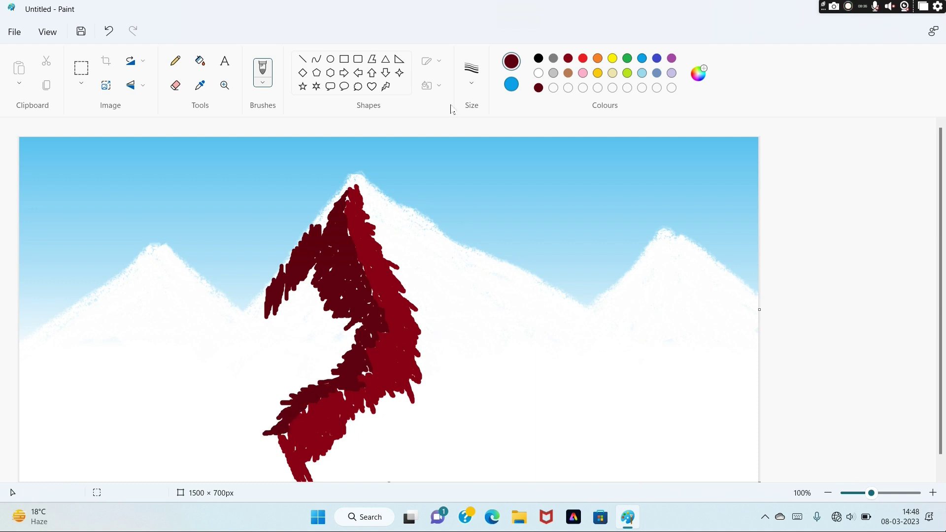
# - Mix a light grey from white and shade the snow to the left of the middle mountain's red ridge
pyautogui.click(538, 73)
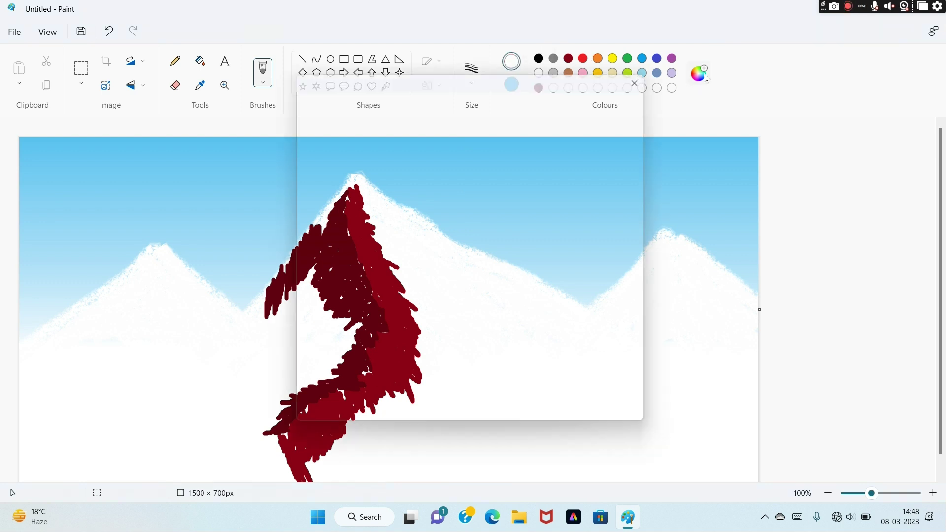
pyautogui.click(698, 73)
pyautogui.click(520, 132)
pyautogui.click(386, 408)
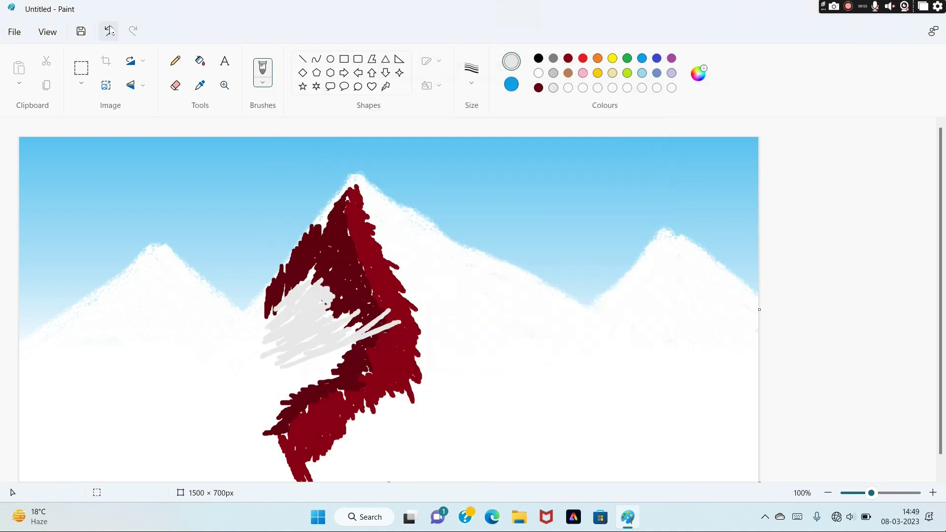
pyautogui.click(109, 31)
pyautogui.moveTo(291, 289)
pyautogui.mouseDown()
pyautogui.moveTo(316, 298)
pyautogui.moveTo(276, 335)
pyautogui.moveTo(343, 316)
pyautogui.moveTo(330, 345)
pyautogui.moveTo(309, 357)
pyautogui.moveTo(335, 367)
pyautogui.moveTo(303, 365)
pyautogui.moveTo(331, 382)
pyautogui.moveTo(277, 371)
pyautogui.moveTo(301, 394)
pyautogui.moveTo(266, 409)
pyautogui.moveTo(303, 394)
pyautogui.mouseUp()
pyautogui.moveTo(309, 293)
pyautogui.mouseDown()
pyautogui.moveTo(296, 308)
pyautogui.moveTo(328, 303)
pyautogui.mouseUp()
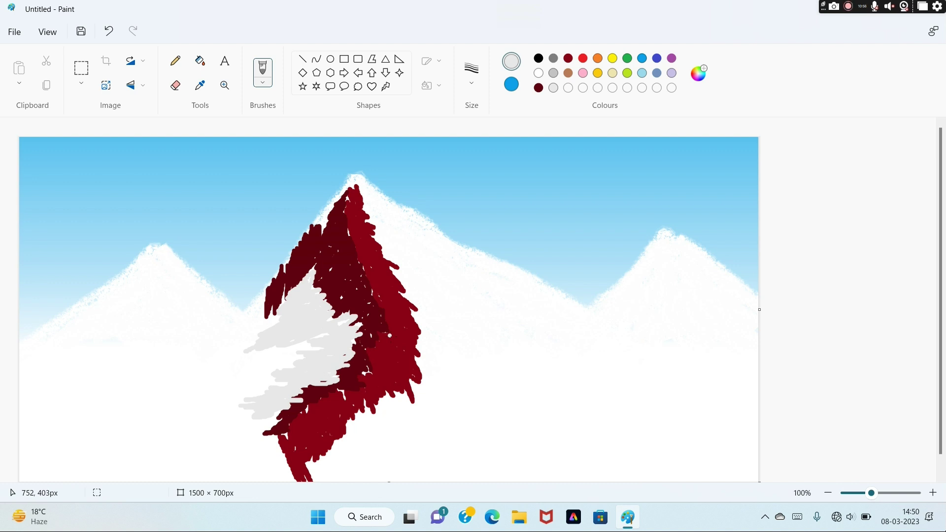
# - Mix a deeper shade of the custom dark red and paint short shadow patches on the brighter red ridge
pyautogui.click(538, 88)
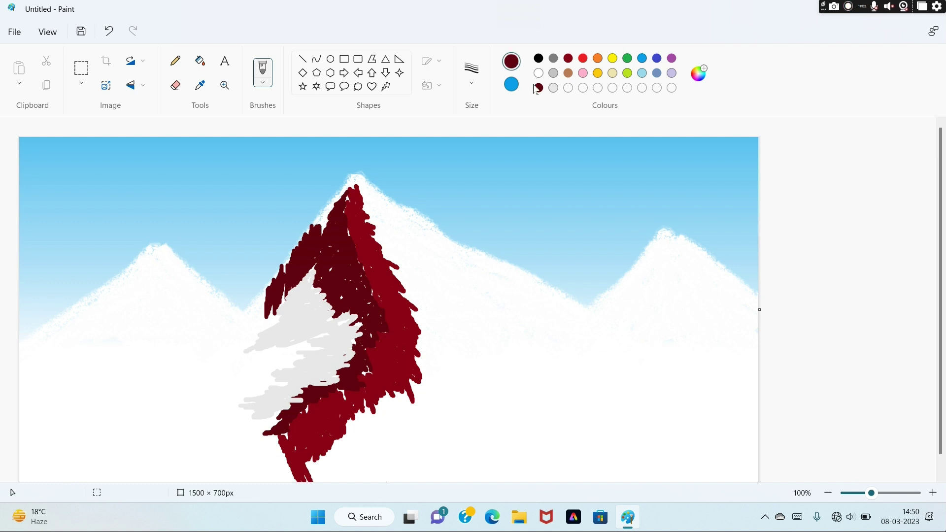
pyautogui.click(698, 73)
pyautogui.moveTo(515, 211); pyautogui.dragTo(514, 221)
pyautogui.click(386, 407)
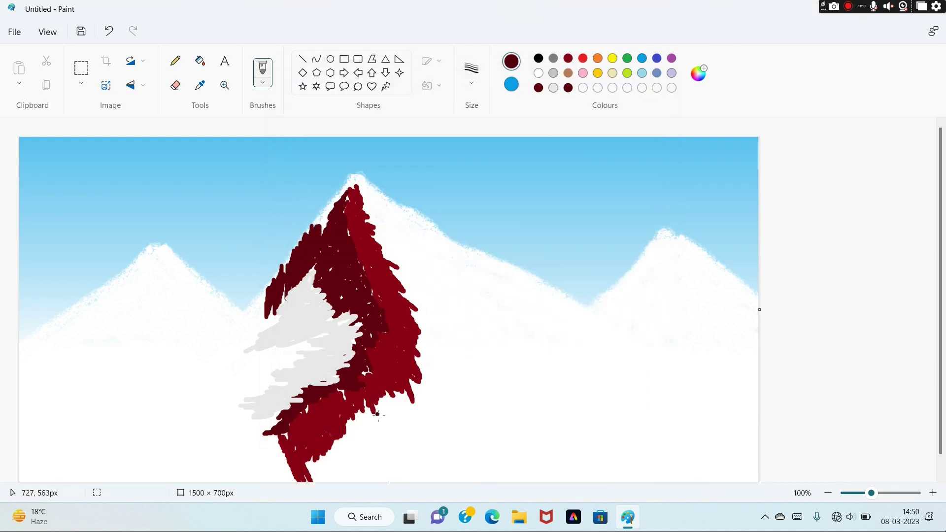
pyautogui.moveTo(391, 355); pyautogui.dragTo(395, 347)
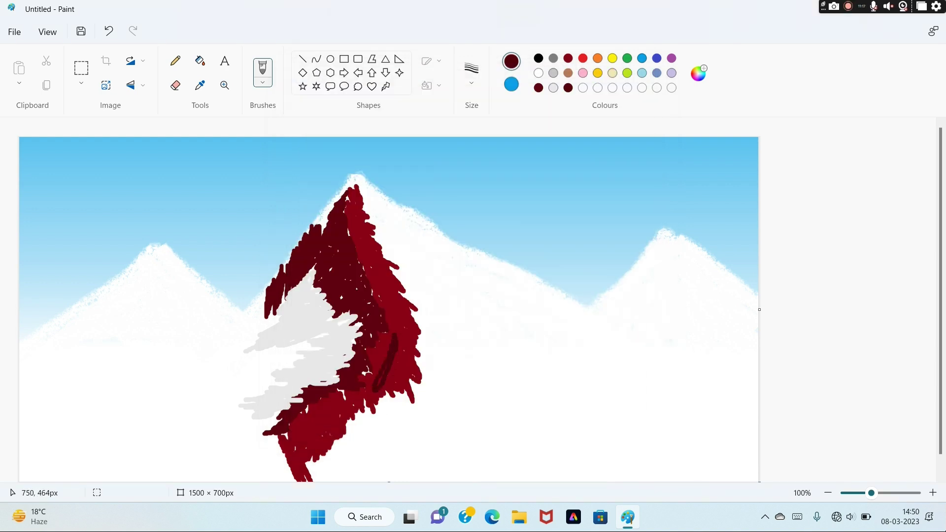
pyautogui.click(108, 31)
pyautogui.click(379, 364)
pyautogui.moveTo(378, 279); pyautogui.dragTo(370, 249)
pyautogui.click(317, 412)
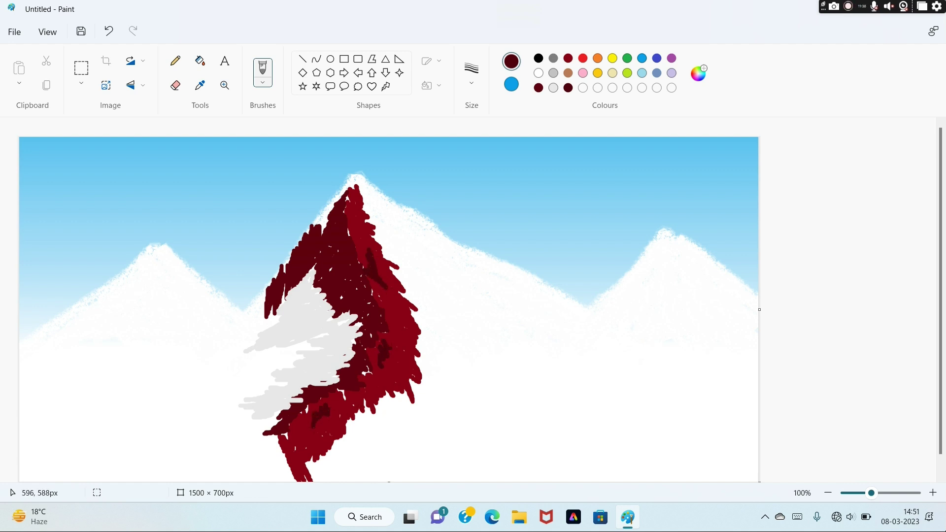
# - Extend the deep red shadow streaks along the ridge from near the summit to its lower bend
pyautogui.moveTo(318, 428); pyautogui.dragTo(318, 440)
pyautogui.moveTo(380, 370); pyautogui.dragTo(380, 380)
pyautogui.moveTo(382, 305); pyautogui.dragTo(397, 294)
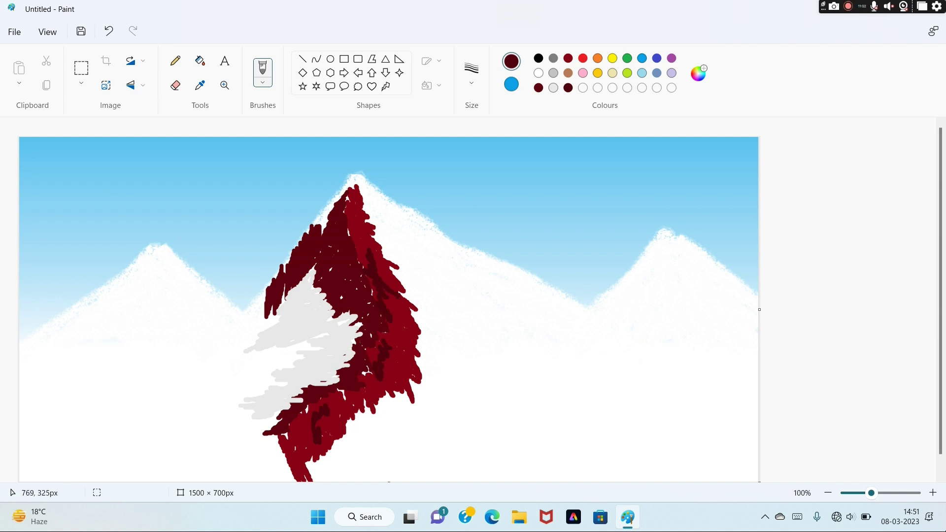
pyautogui.moveTo(356, 231); pyautogui.dragTo(350, 211)
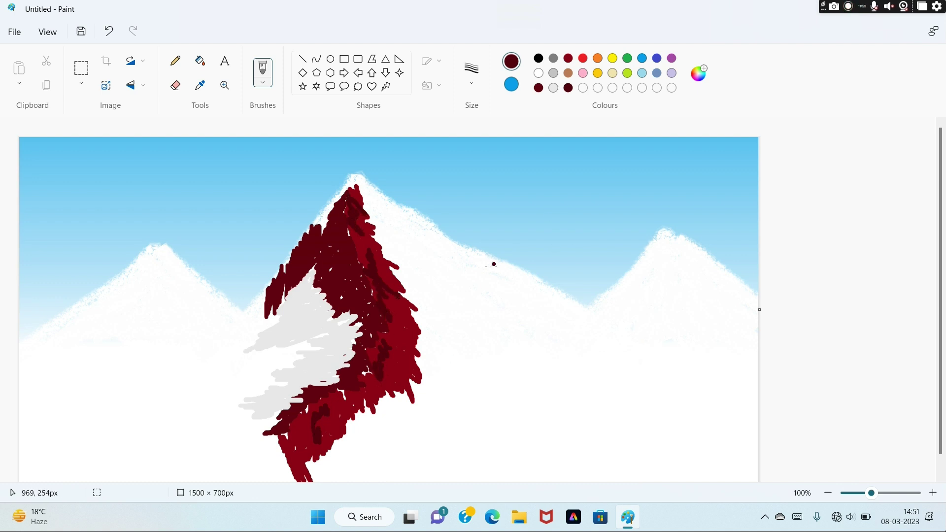
pyautogui.moveTo(340, 389)
pyautogui.mouseDown()
pyautogui.moveTo(335, 419)
pyautogui.moveTo(331, 397)
pyautogui.moveTo(292, 438)
pyautogui.mouseUp()
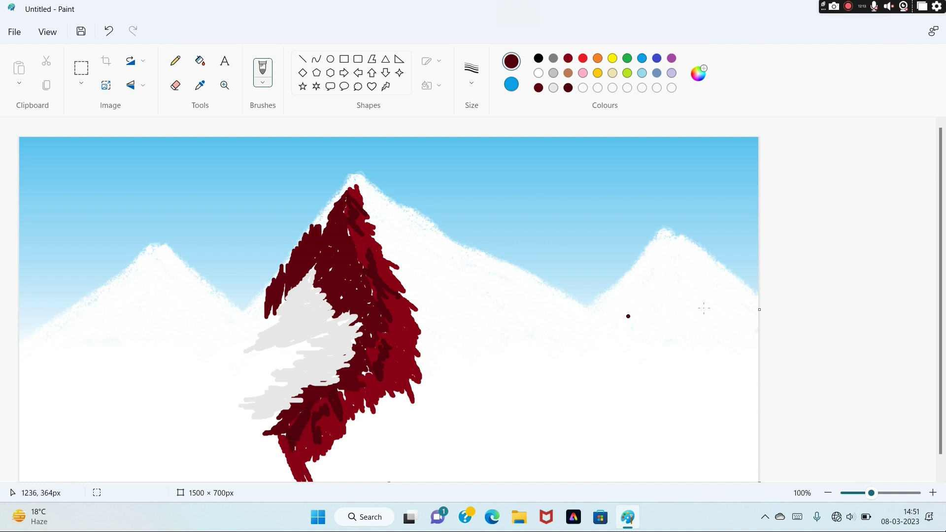
# - Paint dark red rocks down the middle peak's right slope and trim their lower edge with white
pyautogui.click(569, 61)
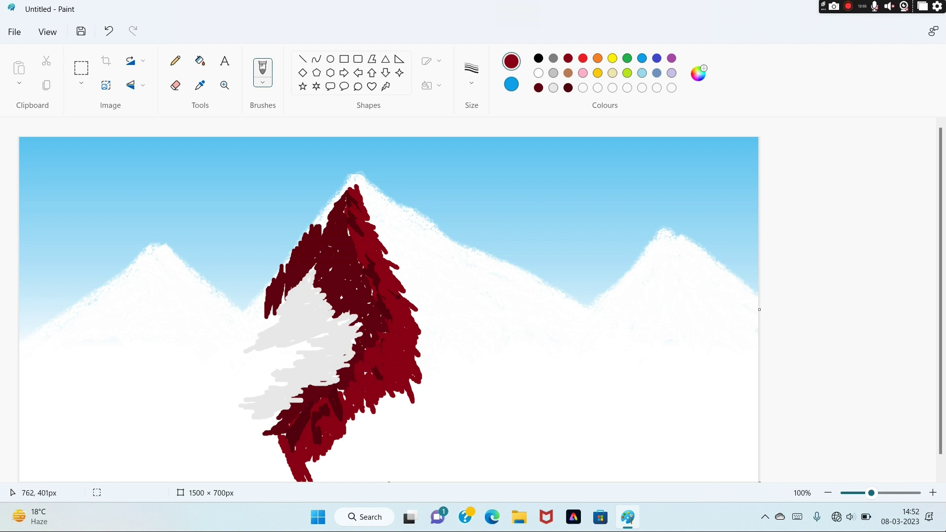
pyautogui.moveTo(418, 232)
pyautogui.mouseDown()
pyautogui.moveTo(389, 205)
pyautogui.moveTo(444, 246)
pyautogui.mouseUp()
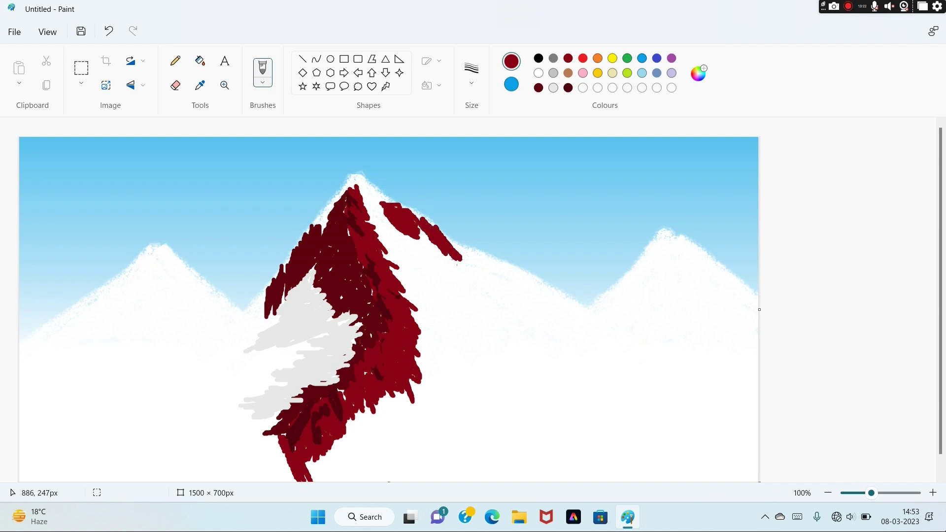
pyautogui.moveTo(451, 234)
pyautogui.mouseDown()
pyautogui.moveTo(462, 257)
pyautogui.moveTo(493, 270)
pyautogui.moveTo(475, 255)
pyautogui.mouseUp()
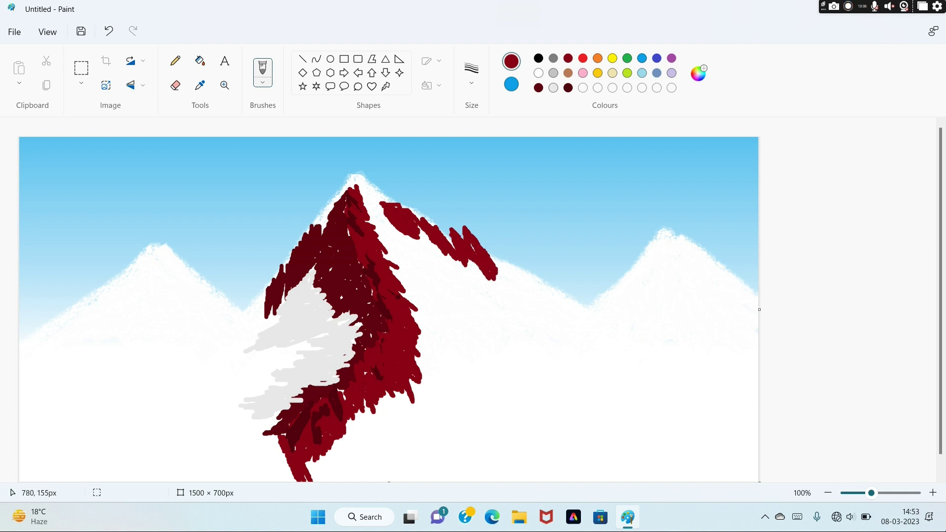
pyautogui.moveTo(414, 221)
pyautogui.mouseDown()
pyautogui.moveTo(396, 195)
pyautogui.moveTo(386, 217)
pyautogui.mouseUp()
pyautogui.click(539, 74)
pyautogui.moveTo(404, 242); pyautogui.dragTo(421, 230)
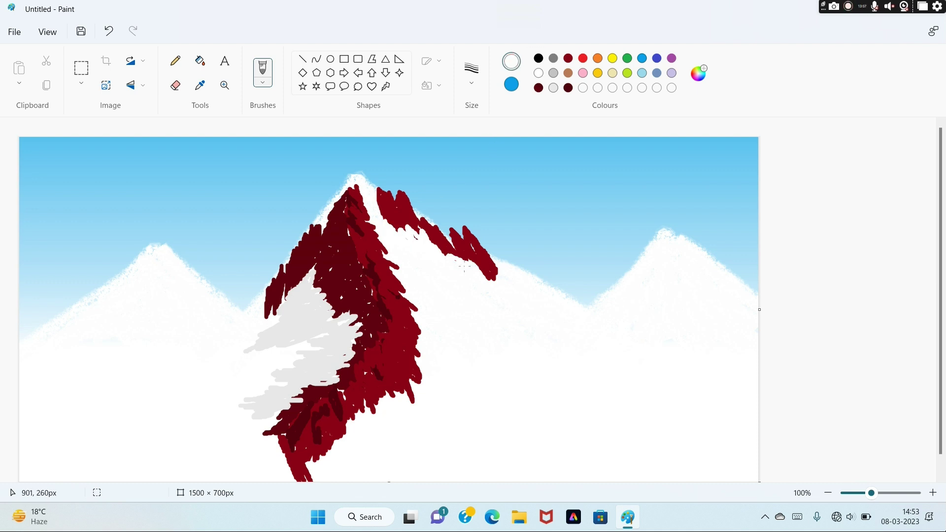
# - Add deep red shadows to the rocks on the middle peak's right slope with a thinner brush
pyautogui.click(568, 87)
pyautogui.click(471, 73)
pyautogui.click(475, 133)
pyautogui.moveTo(384, 196); pyautogui.dragTo(378, 195)
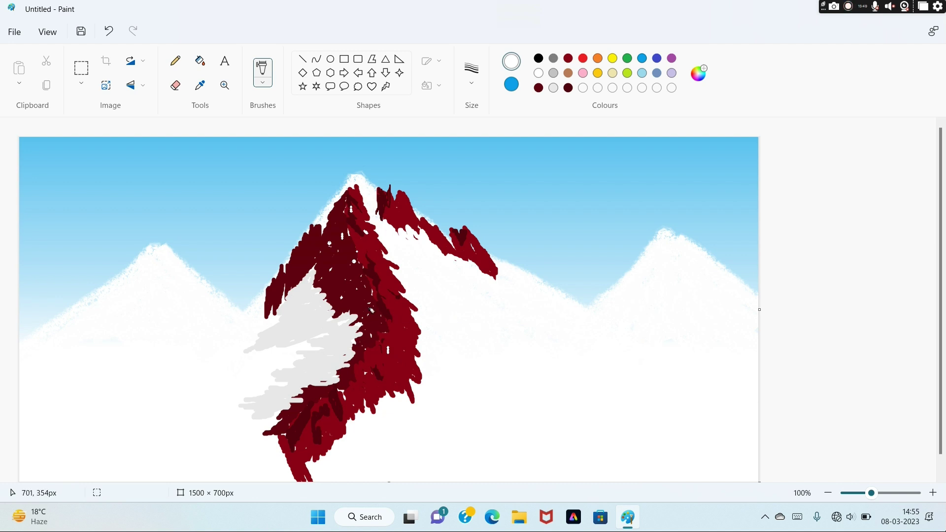
# - Add white snow flecks and streaks across the red ridge and the rocks on the right slope
pyautogui.moveTo(365, 311); pyautogui.dragTo(364, 311)
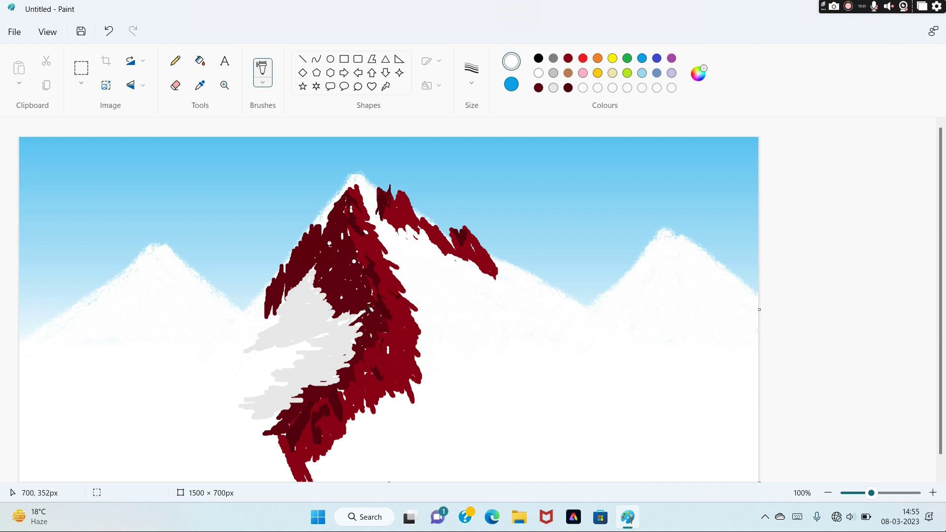
pyautogui.moveTo(351, 220); pyautogui.dragTo(340, 225)
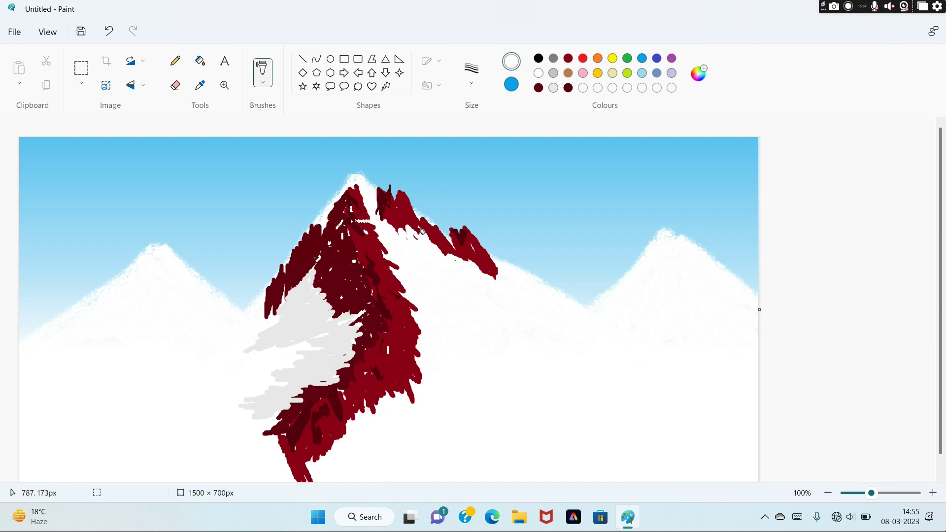
pyautogui.moveTo(373, 221); pyautogui.dragTo(358, 219)
pyautogui.moveTo(385, 277)
pyautogui.mouseDown()
pyautogui.moveTo(412, 304)
pyautogui.moveTo(399, 315)
pyautogui.moveTo(392, 308)
pyautogui.moveTo(402, 329)
pyautogui.mouseUp()
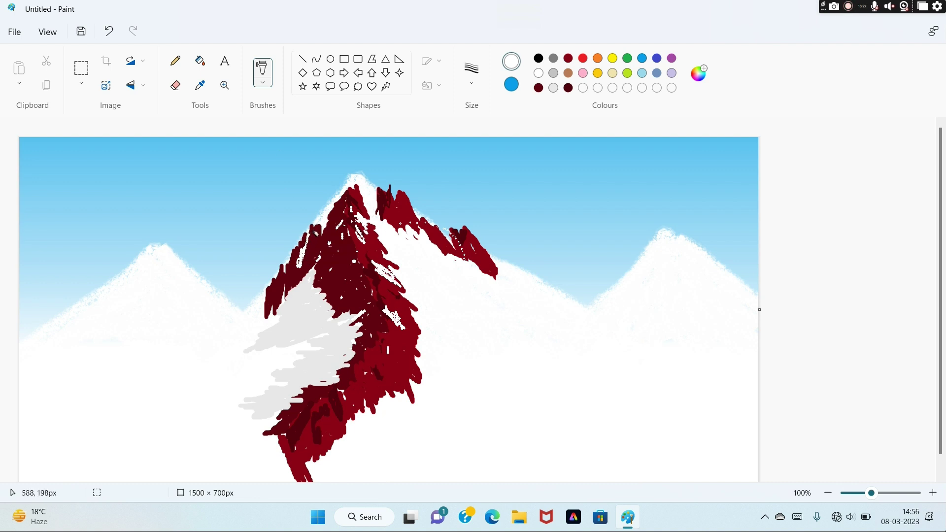
pyautogui.moveTo(285, 274); pyautogui.dragTo(281, 296)
pyautogui.moveTo(417, 212)
pyautogui.mouseDown()
pyautogui.moveTo(409, 222)
pyautogui.moveTo(423, 234)
pyautogui.mouseUp()
pyautogui.moveTo(498, 249); pyautogui.dragTo(525, 266)
pyautogui.moveTo(420, 382)
pyautogui.mouseDown()
pyautogui.moveTo(414, 363)
pyautogui.moveTo(419, 381)
pyautogui.mouseUp()
pyautogui.click(105, 34)
pyautogui.moveTo(371, 365); pyautogui.dragTo(371, 367)
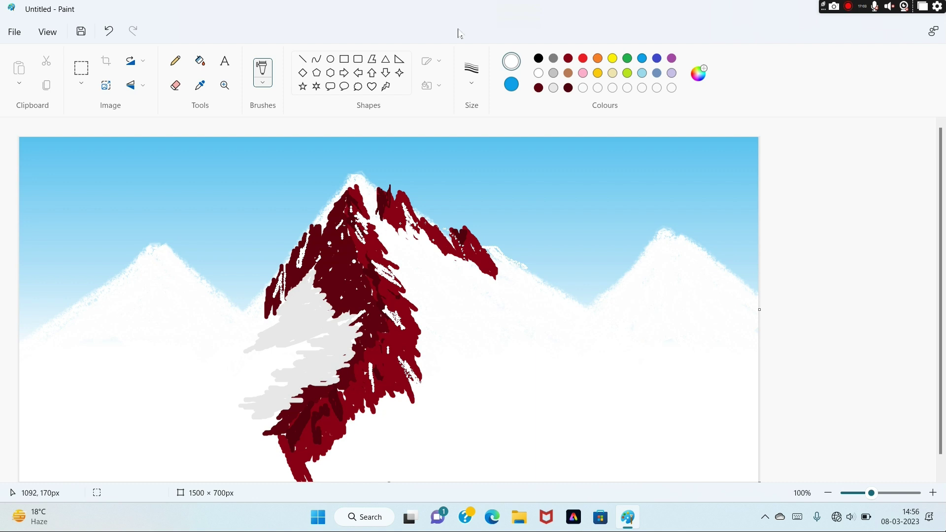
# - Draw a vertical black line as a tree trunk in the snow below the middle mountain's right slope
pyautogui.click(303, 59)
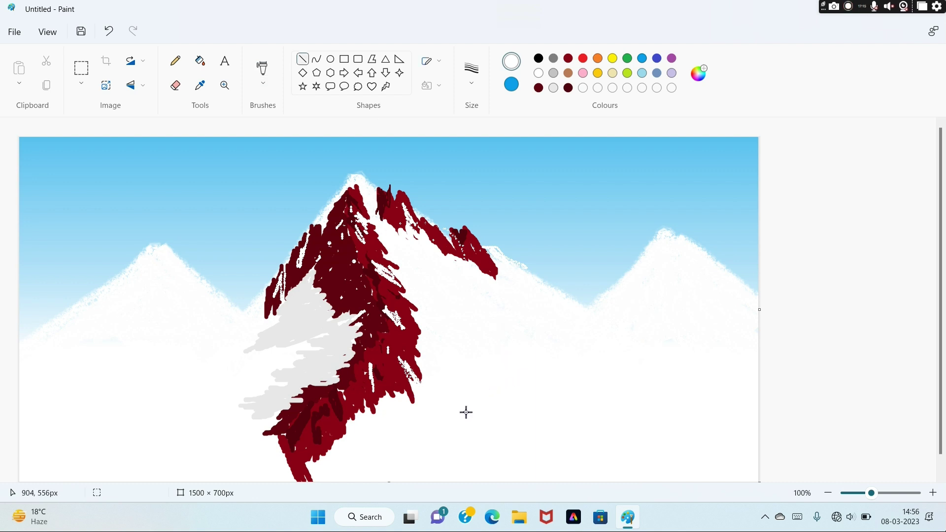
pyautogui.moveTo(473, 399); pyautogui.dragTo(475, 411)
pyautogui.click(538, 58)
pyautogui.click(108, 30)
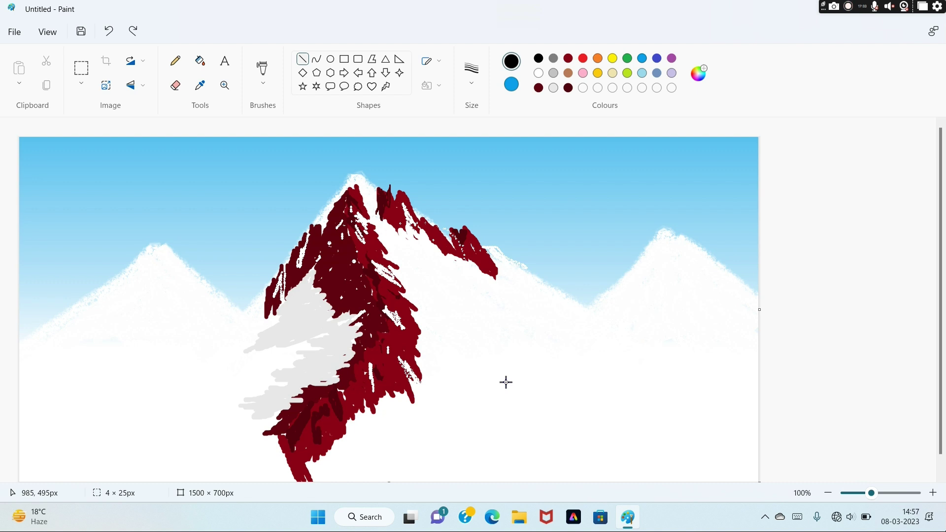
pyautogui.click(477, 87)
pyautogui.click(477, 87)
pyautogui.moveTo(521, 417); pyautogui.dragTo(608, 418)
pyautogui.click(109, 31)
# - Mix a dark green and paint pine branches around the black trunk with a rough-textured brush
pyautogui.click(627, 58)
pyautogui.click(697, 75)
pyautogui.moveTo(514, 180); pyautogui.dragTo(515, 204)
pyautogui.click(427, 395)
pyautogui.click(264, 82)
pyautogui.click(313, 246)
pyautogui.click(472, 74)
pyautogui.click(472, 101)
pyautogui.moveTo(516, 394)
pyautogui.mouseDown()
pyautogui.moveTo(510, 424)
pyautogui.moveTo(542, 432)
pyautogui.moveTo(537, 452)
pyautogui.moveTo(493, 468)
pyautogui.moveTo(522, 448)
pyautogui.moveTo(514, 439)
pyautogui.moveTo(488, 478)
pyautogui.moveTo(515, 455)
pyautogui.mouseUp()
pyautogui.click(539, 73)
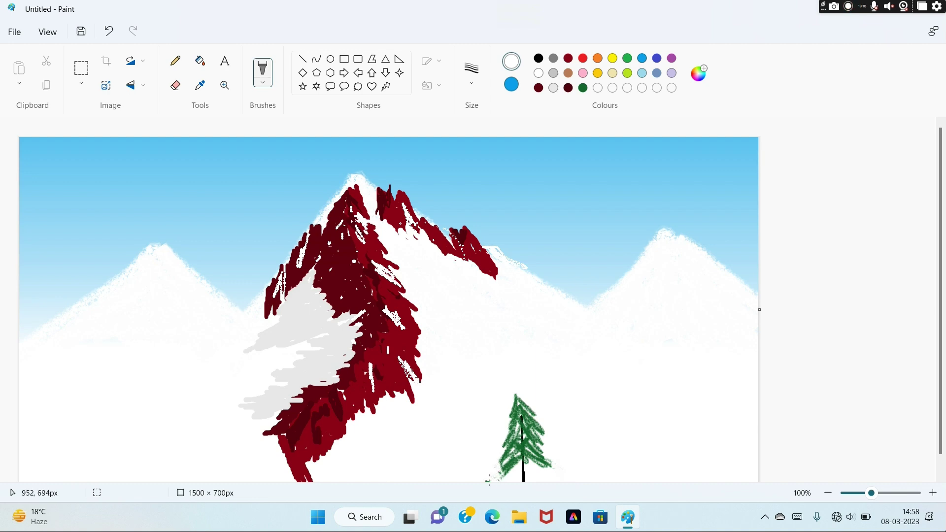
# - Mix the darker green #0E471F and add shadow strokes to the pine tree's branches
pyautogui.click(583, 88)
pyautogui.click(698, 73)
pyautogui.moveTo(513, 197); pyautogui.dragTo(513, 219)
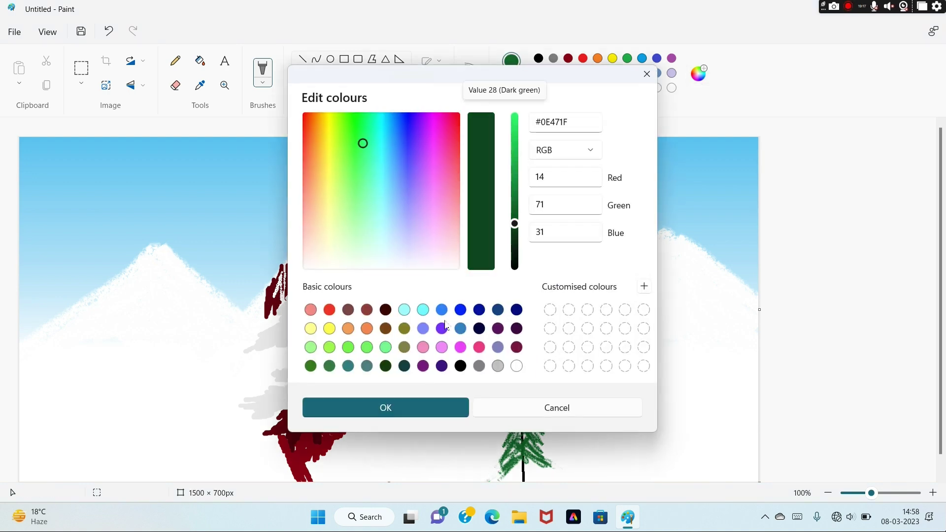
pyautogui.click(384, 406)
pyautogui.moveTo(516, 422)
pyautogui.mouseDown()
pyautogui.moveTo(519, 412)
pyautogui.moveTo(537, 453)
pyautogui.moveTo(513, 459)
pyautogui.mouseUp()
pyautogui.click(109, 31)
pyautogui.moveTo(521, 398); pyautogui.dragTo(510, 449)
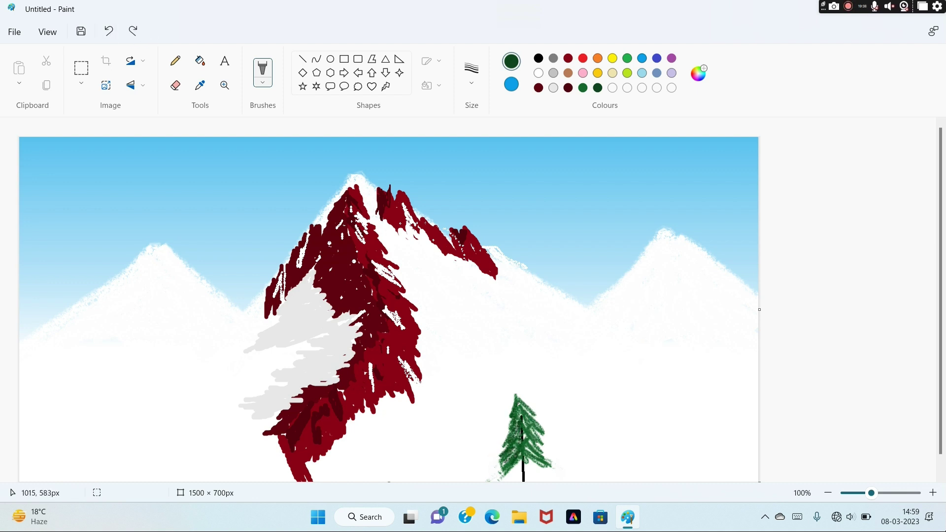
# - Finish the pine tree's dark shadow strokes and copy a selection of about 176 × 225 px around the tree
pyautogui.moveTo(528, 413)
pyautogui.mouseDown()
pyautogui.moveTo(536, 453)
pyautogui.moveTo(518, 449)
pyautogui.mouseUp()
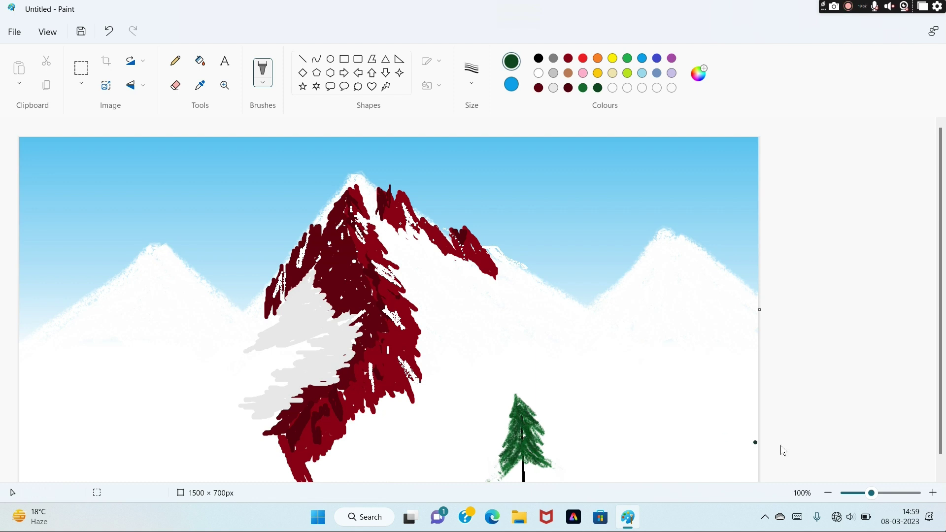
pyautogui.click(81, 69)
pyautogui.moveTo(480, 371)
pyautogui.mouseDown()
pyautogui.moveTo(522, 481)
pyautogui.moveTo(567, 482)
pyautogui.mouseUp()
pyautogui.rightClick(514, 408)
pyautogui.click(548, 212)
pyautogui.click(81, 82)
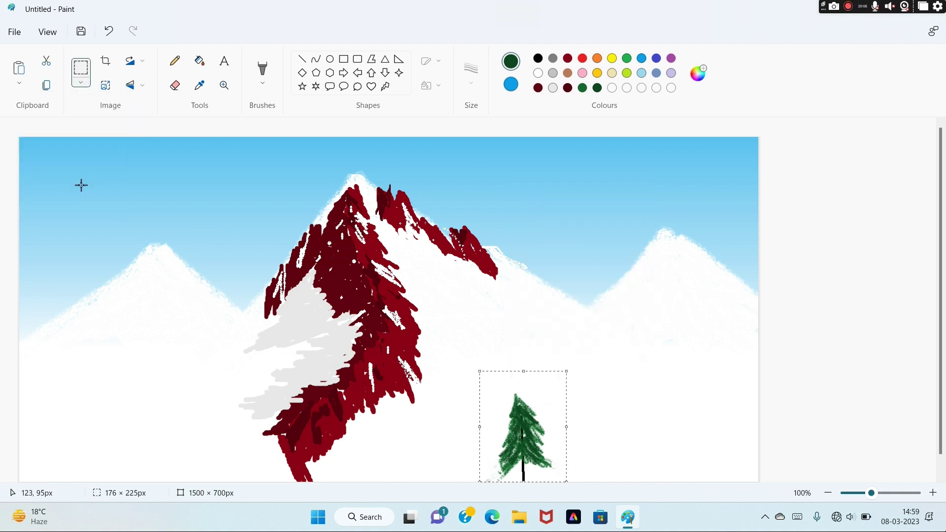
# - Paste a copy of the pine, place it on the snow right of the original and shrink it in height and width
pyautogui.click(14, 73)
pyautogui.hotkey('ctrl', 'z')
pyautogui.hotkey('ctrl', 'v')
pyautogui.moveTo(50, 218); pyautogui.dragTo(605, 394)
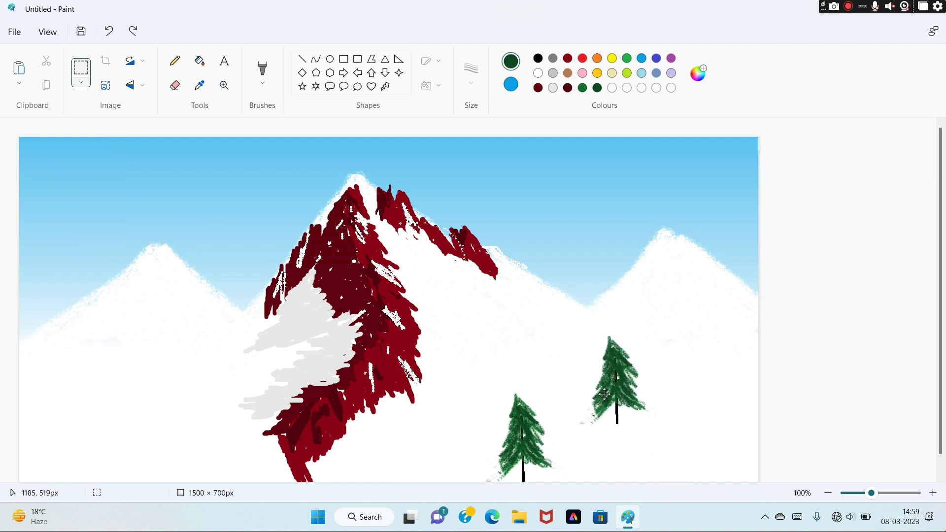
pyautogui.moveTo(609, 321); pyautogui.dragTo(617, 356)
pyautogui.moveTo(660, 390); pyautogui.dragTo(622, 389)
pyautogui.click(703, 422)
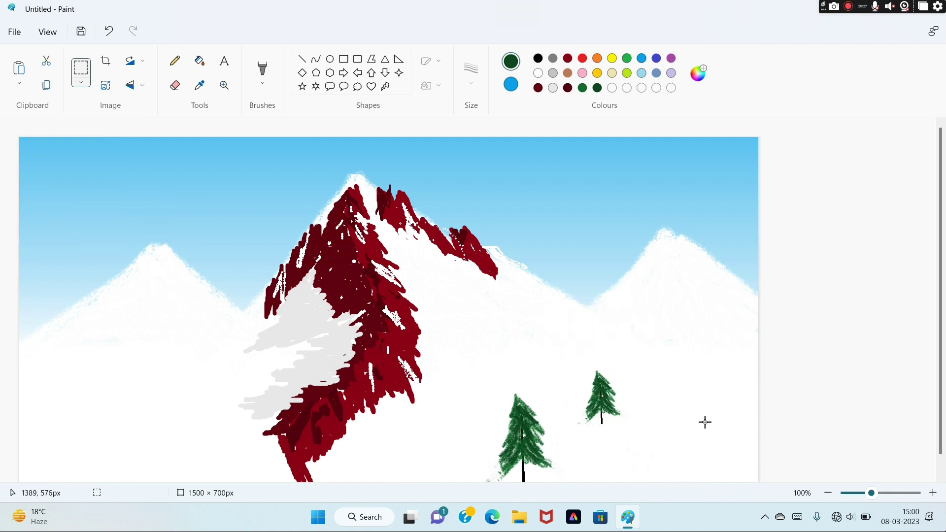
# - Paste another pine, shrink it and place it just above and left of the original tree
pyautogui.click(18, 69)
pyautogui.moveTo(102, 169); pyautogui.dragTo(547, 291)
pyautogui.moveTo(508, 260); pyautogui.dragTo(508, 302)
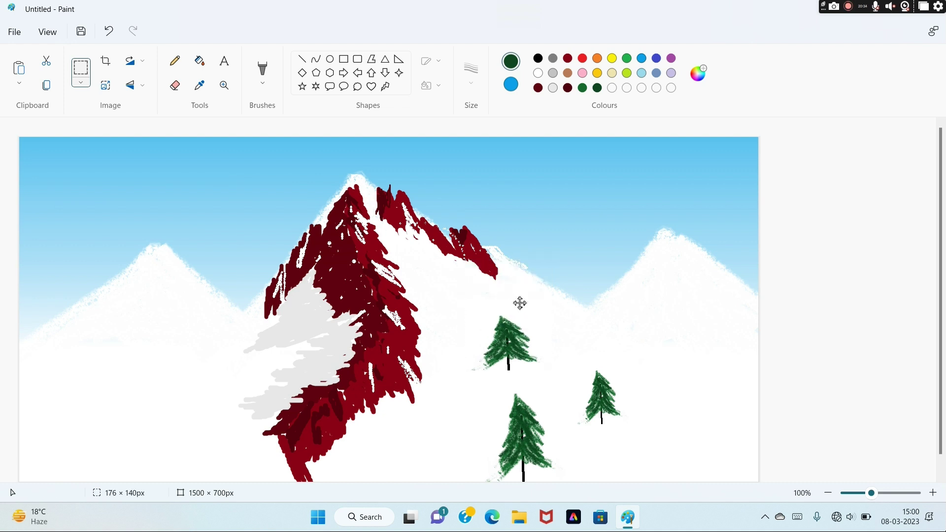
pyautogui.moveTo(553, 338); pyautogui.dragTo(476, 373)
pyautogui.click(539, 325)
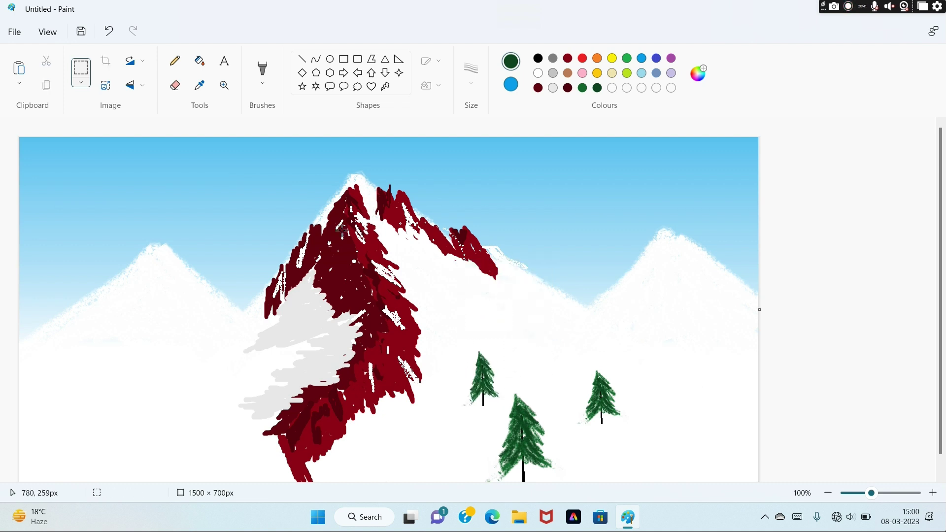
# - Paste a third pine copy, make it smaller and place it higher on the middle mountain's right slope
pyautogui.click(19, 69)
pyautogui.moveTo(59, 192); pyautogui.dragTo(508, 302)
pyautogui.moveTo(512, 248); pyautogui.dragTo(512, 304)
pyautogui.moveTo(555, 330); pyautogui.dragTo(496, 312)
pyautogui.click(603, 369)
# - Add a tiny pine copy near the right edge of the middle mountain's slope, up and right of the third copy
pyautogui.click(18, 69)
pyautogui.moveTo(46, 158); pyautogui.dragTo(559, 327)
pyautogui.moveTo(547, 331); pyautogui.dragTo(530, 312)
pyautogui.click(632, 367)
# - Paste a pine, shrink it to a tiny tree and place it high on the slope, close to the red ridge
pyautogui.click(19, 68)
pyautogui.moveTo(63, 200); pyautogui.dragTo(510, 385)
pyautogui.moveTo(509, 321); pyautogui.dragTo(509, 387)
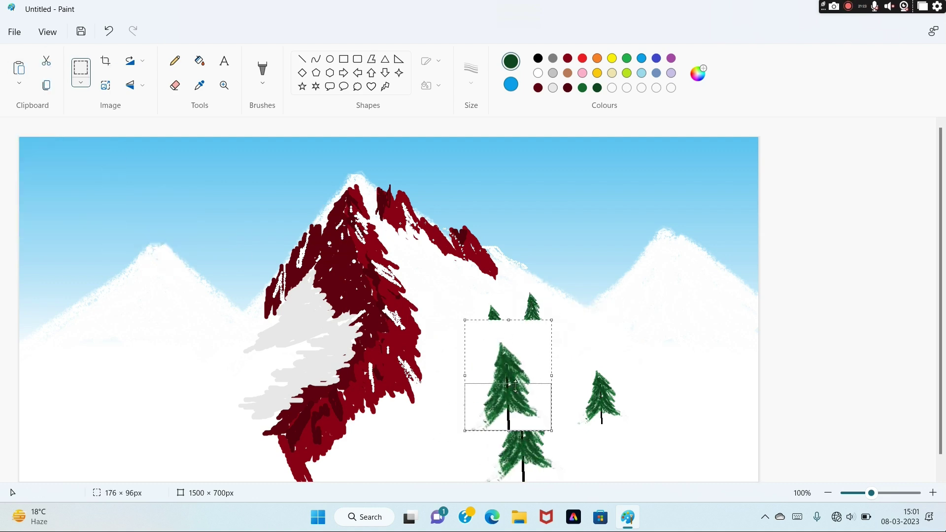
pyautogui.moveTo(552, 409); pyautogui.dragTo(442, 299)
pyautogui.click(463, 215)
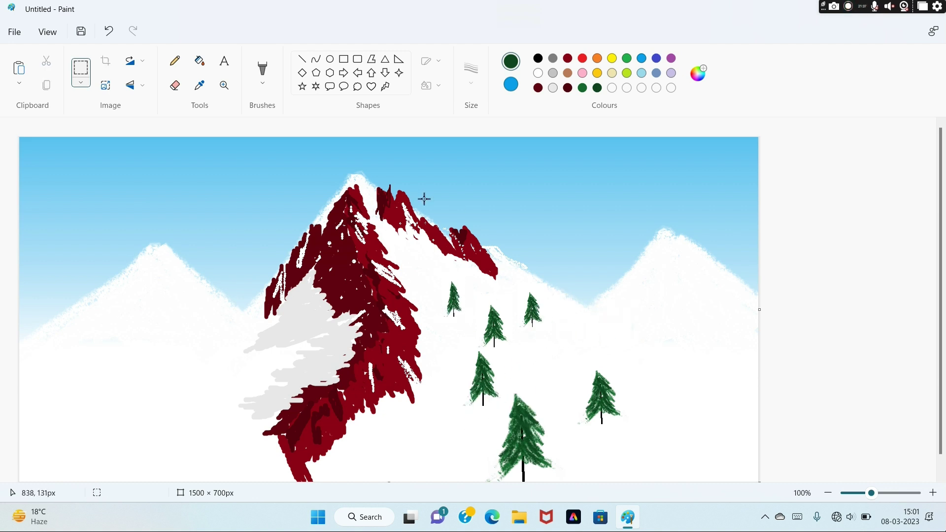
# - Paste a pine, reduce it to medium size and place it between the large original and the tiny tree at the slope's right edge
pyautogui.click(19, 68)
pyautogui.moveTo(78, 163); pyautogui.dragTo(416, 404)
pyautogui.moveTo(460, 443); pyautogui.dragTo(534, 366)
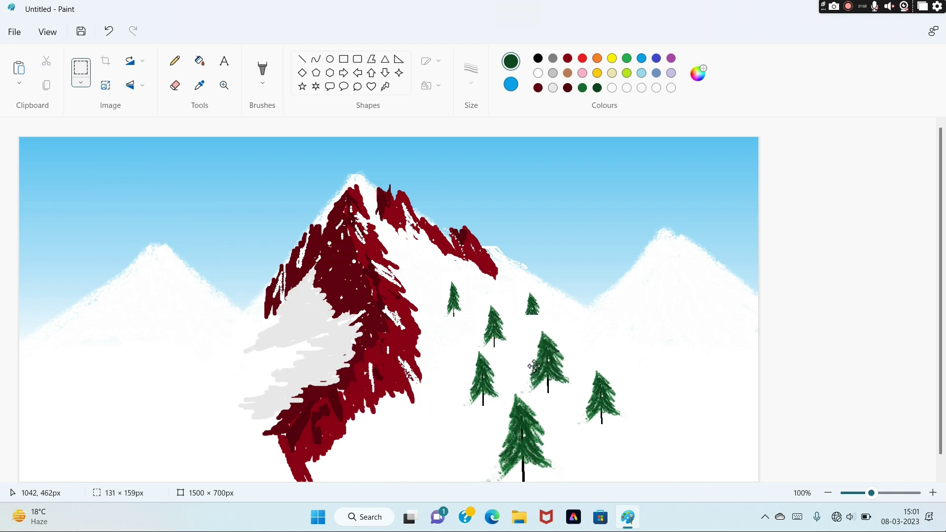
pyautogui.moveTo(549, 315); pyautogui.dragTo(547, 355)
pyautogui.click(686, 361)
# - Paste a pine copy in the foreground snow just right of the red ridge's foot
pyautogui.click(19, 68)
pyautogui.moveTo(67, 183); pyautogui.dragTo(429, 442)
pyautogui.click(661, 454)
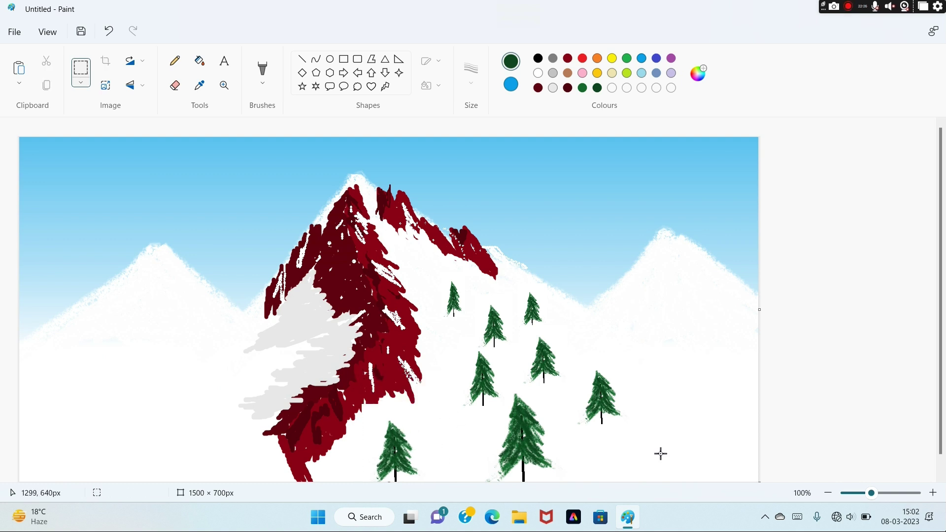
# - Paste a pine copy, size it and place it in the foreground between the original tree and the one at the ridge's foot
pyautogui.click(19, 68)
pyautogui.moveTo(99, 229); pyautogui.dragTo(479, 451)
pyautogui.moveTo(444, 394); pyautogui.dragTo(499, 460)
pyautogui.click(281, 209)
# - Paste a small pine halfway down the slope, between the red ridge and the nearest medium-sized tree
pyautogui.click(19, 67)
pyautogui.moveTo(61, 162); pyautogui.dragTo(471, 356)
pyautogui.click(441, 355)
pyautogui.click(662, 396)
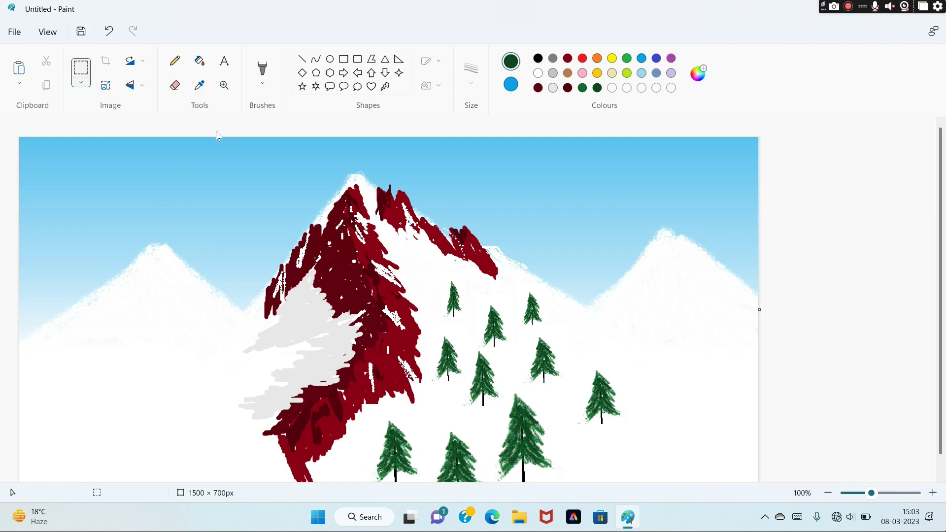
# - Paint a jagged dark red ridge with a solid brush from the left mountain's peak down to the foreground
pyautogui.click(538, 88)
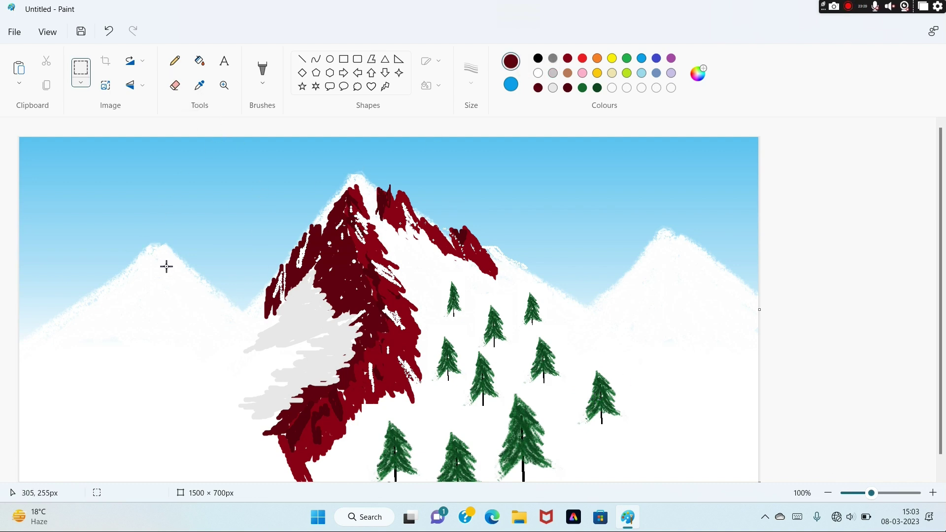
pyautogui.click(262, 71)
pyautogui.click(239, 172)
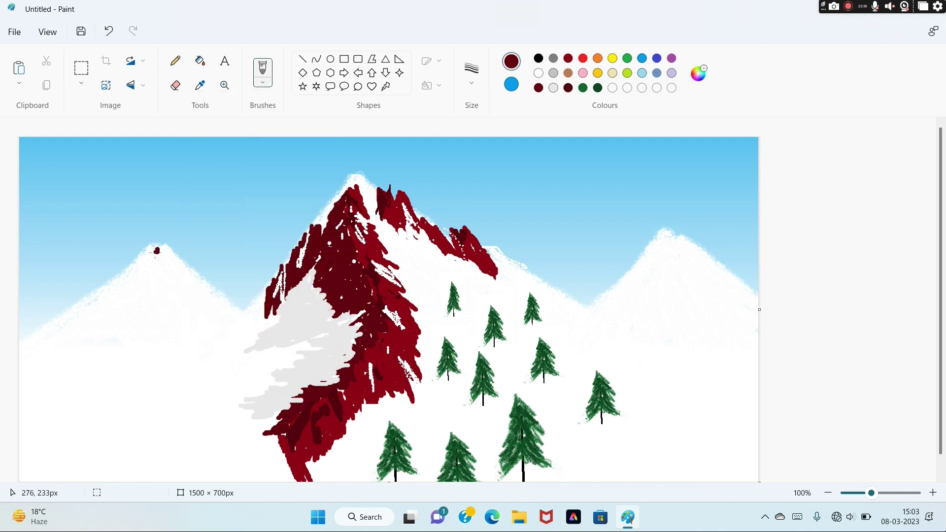
pyautogui.moveTo(159, 270)
pyautogui.mouseDown()
pyautogui.moveTo(151, 340)
pyautogui.moveTo(136, 355)
pyautogui.moveTo(129, 392)
pyautogui.moveTo(141, 419)
pyautogui.moveTo(128, 423)
pyautogui.mouseUp()
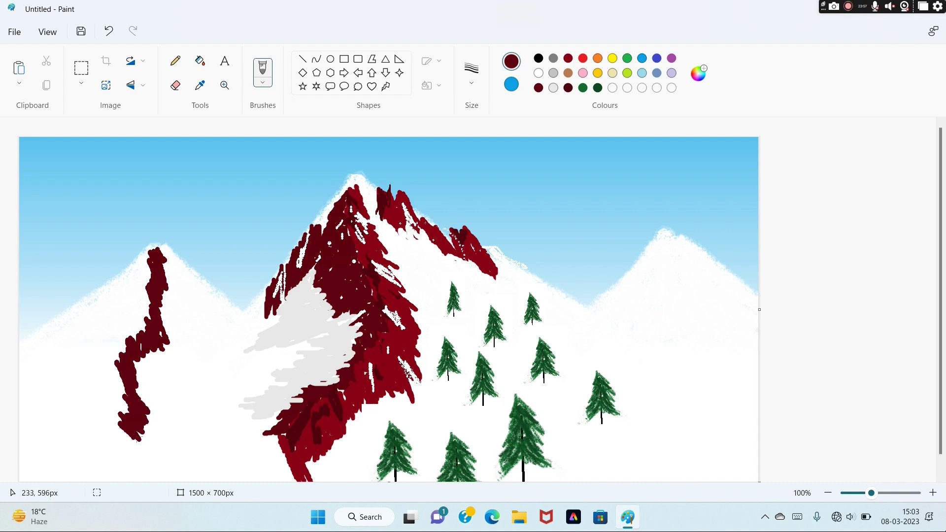
pyautogui.moveTo(127, 455)
pyautogui.mouseDown()
pyautogui.moveTo(115, 481)
pyautogui.moveTo(134, 456)
pyautogui.mouseUp()
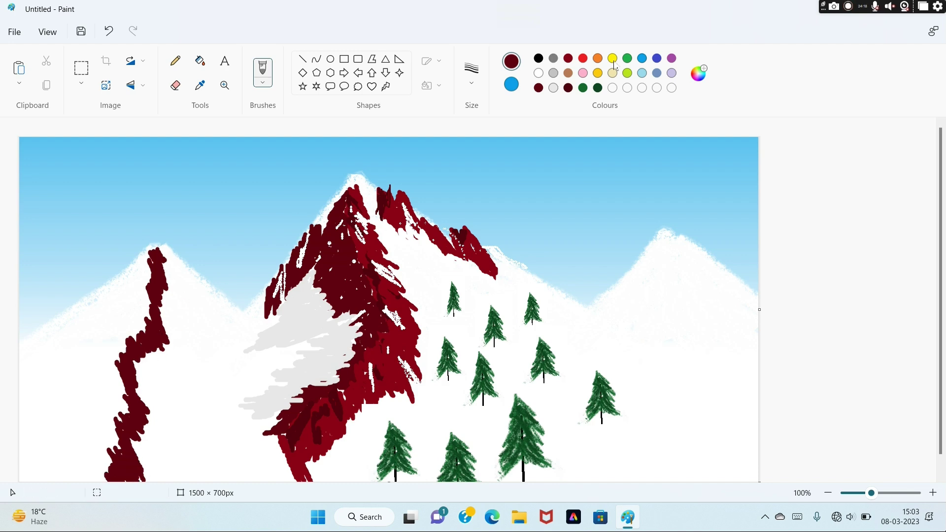
# - Mix a slightly darker red, try a stroke beside the left mountain's peak and undo the stroke
pyautogui.click(699, 73)
pyautogui.moveTo(513, 208); pyautogui.dragTo(513, 217)
pyautogui.click(433, 408)
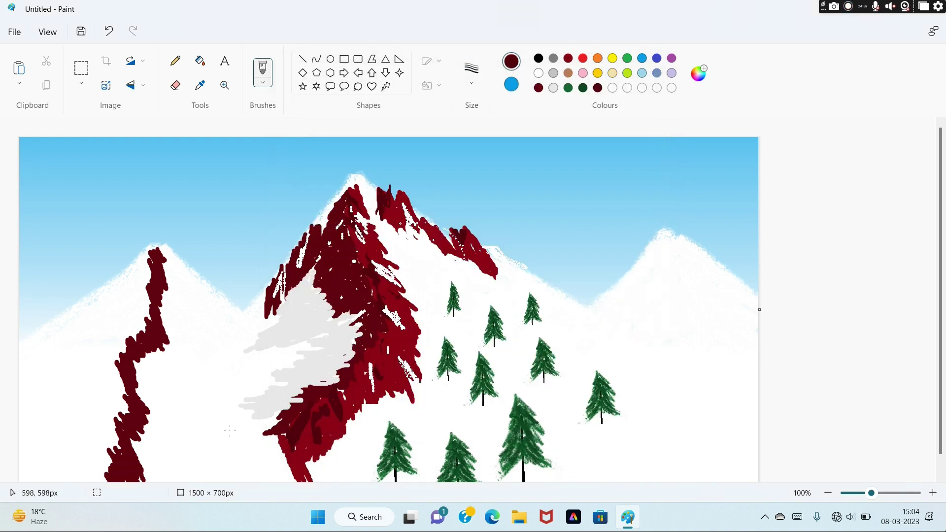
pyautogui.moveTo(139, 256); pyautogui.dragTo(142, 262)
pyautogui.click(108, 32)
# - Mix the darker red #45000B and paint shadow strokes along the left side of the left mountain's ridge
pyautogui.click(698, 73)
pyautogui.moveTo(515, 221); pyautogui.dragTo(514, 228)
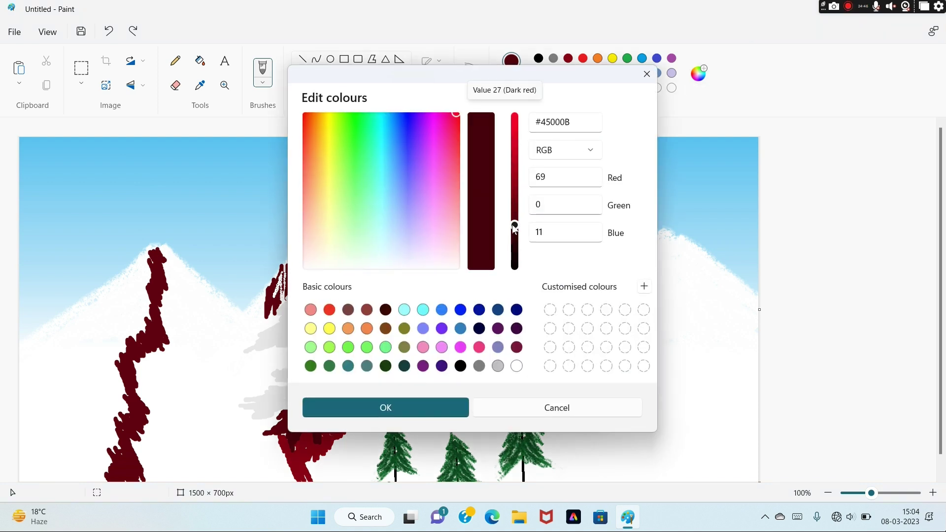
pyautogui.click(409, 414)
pyautogui.moveTo(142, 260)
pyautogui.mouseDown()
pyautogui.moveTo(148, 320)
pyautogui.moveTo(139, 335)
pyautogui.moveTo(127, 331)
pyautogui.moveTo(104, 368)
pyautogui.moveTo(119, 382)
pyautogui.moveTo(96, 416)
pyautogui.moveTo(117, 421)
pyautogui.moveTo(93, 462)
pyautogui.moveTo(116, 376)
pyautogui.mouseUp()
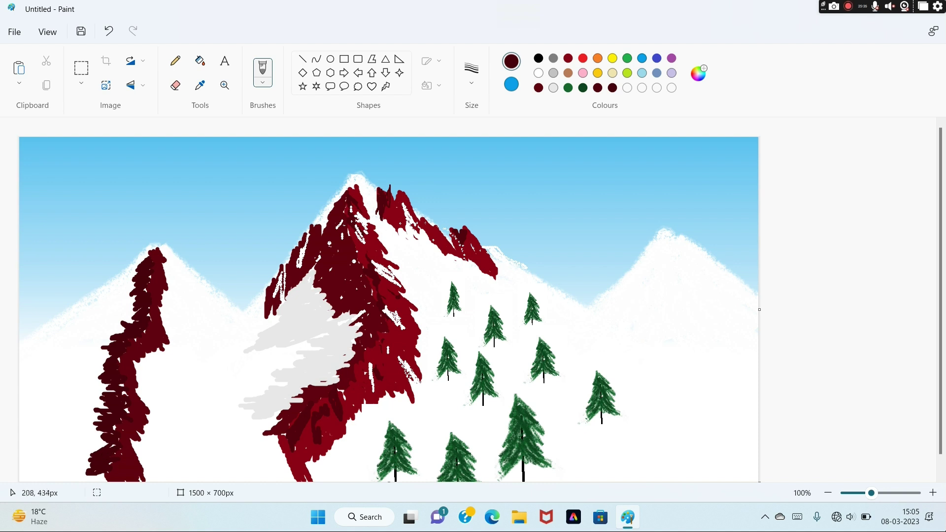
# - Paint dark red rocks on both slopes of the left mountain, plus a small isolated patch and spurs off the ridge's right side
pyautogui.moveTo(113, 294); pyautogui.dragTo(80, 305)
pyautogui.moveTo(61, 340); pyautogui.dragTo(53, 347)
pyautogui.moveTo(176, 268); pyautogui.dragTo(195, 277)
pyautogui.click(109, 31)
pyautogui.moveTo(182, 272)
pyautogui.mouseDown()
pyautogui.moveTo(187, 284)
pyautogui.moveTo(185, 271)
pyautogui.mouseUp()
pyautogui.moveTo(189, 283)
pyautogui.mouseDown()
pyautogui.moveTo(212, 277)
pyautogui.moveTo(203, 306)
pyautogui.mouseUp()
pyautogui.moveTo(210, 357)
pyautogui.mouseDown()
pyautogui.moveTo(197, 360)
pyautogui.moveTo(205, 351)
pyautogui.mouseUp()
pyautogui.moveTo(154, 386)
pyautogui.mouseDown()
pyautogui.moveTo(150, 369)
pyautogui.moveTo(141, 392)
pyautogui.moveTo(137, 375)
pyautogui.moveTo(156, 357)
pyautogui.mouseUp()
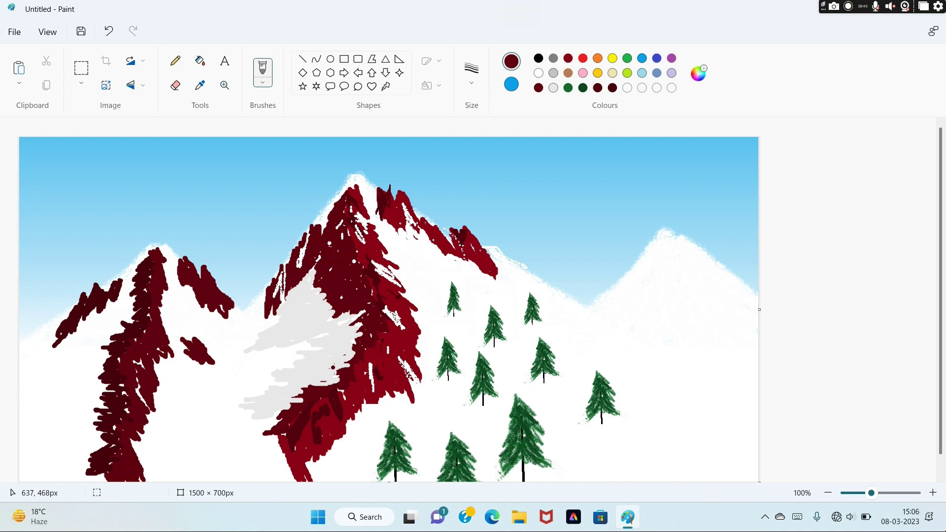
# - Paint a light grey snow shadow left of the left mountain's ridge and trim its outer edge with white strokes
pyautogui.click(553, 88)
pyautogui.moveTo(96, 325)
pyautogui.mouseDown()
pyautogui.moveTo(127, 302)
pyautogui.moveTo(129, 282)
pyautogui.moveTo(115, 316)
pyautogui.moveTo(129, 318)
pyautogui.moveTo(106, 343)
pyautogui.moveTo(89, 340)
pyautogui.moveTo(94, 354)
pyautogui.moveTo(72, 357)
pyautogui.moveTo(88, 360)
pyautogui.moveTo(85, 376)
pyautogui.moveTo(102, 350)
pyautogui.moveTo(97, 386)
pyautogui.moveTo(72, 412)
pyautogui.moveTo(89, 418)
pyautogui.moveTo(70, 431)
pyautogui.moveTo(92, 445)
pyautogui.moveTo(72, 518)
pyautogui.mouseUp()
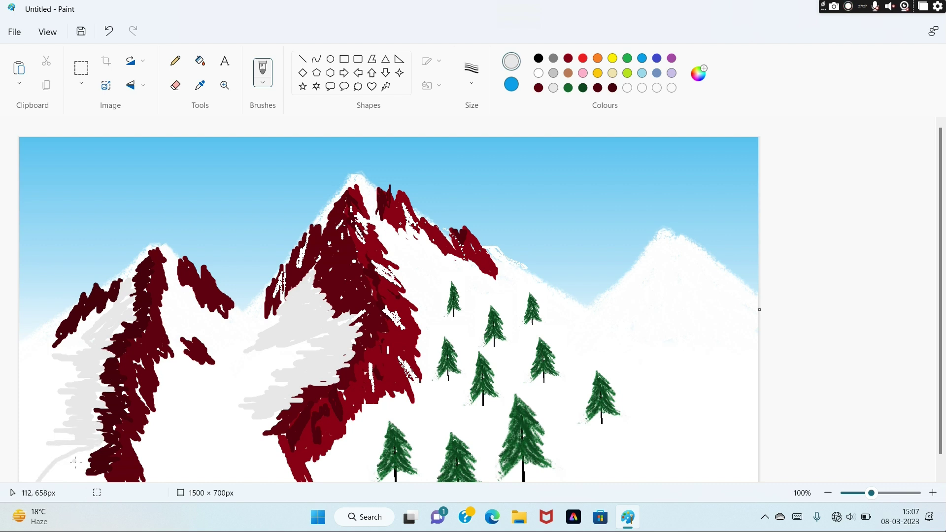
pyautogui.moveTo(96, 449); pyautogui.dragTo(21, 451)
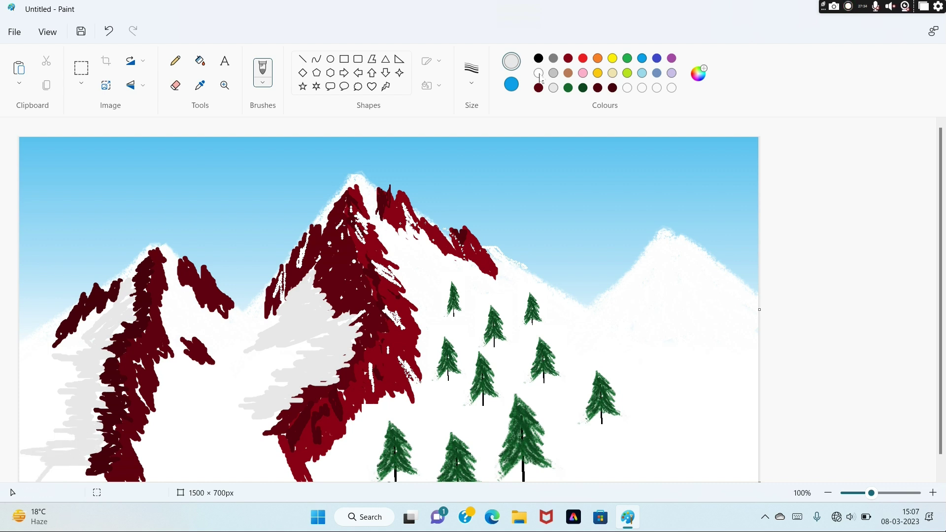
pyautogui.moveTo(77, 353); pyautogui.dragTo(62, 394)
pyautogui.moveTo(37, 434); pyautogui.dragTo(36, 438)
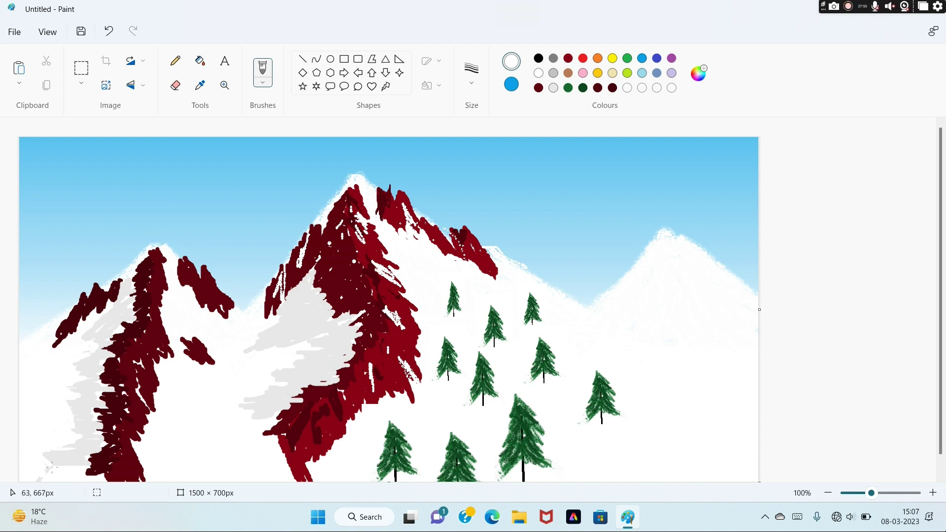
# - Paste a pine copy, narrow it and place it on the snow right of the left mountain's lower ridge
pyautogui.click(19, 67)
pyautogui.moveTo(56, 205); pyautogui.dragTo(204, 428)
pyautogui.moveTo(252, 400); pyautogui.dragTo(211, 400)
pyautogui.click(209, 227)
# - Paste a small pine between the left mountain's ridge and its upper right rocks
pyautogui.click(19, 67)
pyautogui.moveTo(62, 137); pyautogui.dragTo(62, 206)
pyautogui.moveTo(106, 227); pyautogui.dragTo(178, 314)
# - Paste a pine, shrink its height and width and place it just right of the left mountain's isolated rock patch
pyautogui.click(18, 68)
pyautogui.moveTo(63, 192); pyautogui.dragTo(230, 304)
pyautogui.moveTo(230, 248); pyautogui.dragTo(232, 304)
pyautogui.moveTo(274, 332); pyautogui.dragTo(232, 345)
pyautogui.click(283, 385)
# - Paste a larger pine, shorten it slightly and place it in the foreground left of the middle mountain's ridge foot
pyautogui.click(19, 68)
pyautogui.moveTo(63, 192); pyautogui.dragTo(240, 393)
pyautogui.moveTo(246, 338); pyautogui.dragTo(246, 364)
pyautogui.moveTo(284, 405); pyautogui.dragTo(279, 437)
pyautogui.click(510, 445)
# - Retouch the lower edge of the middle mountain's snow shadow with light grey brush strokes
pyautogui.click(553, 88)
pyautogui.click(263, 72)
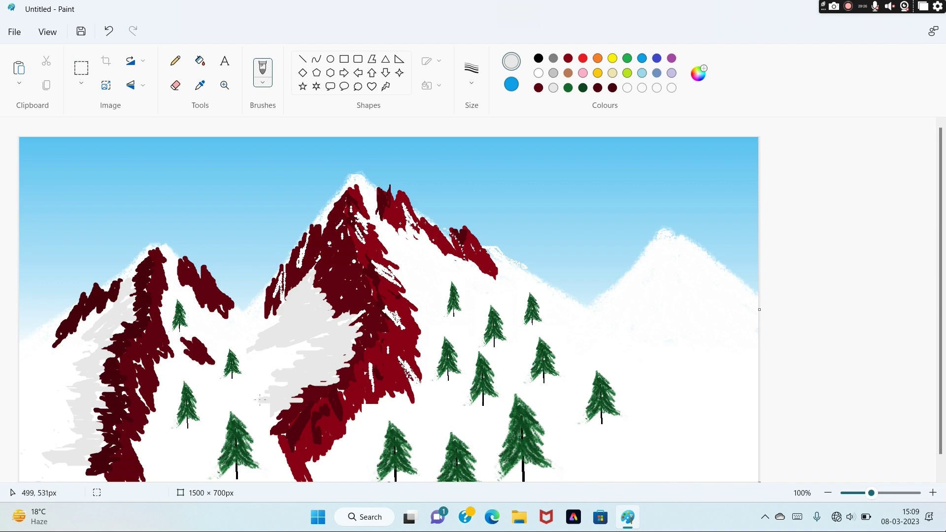
# - Deepen the left half of the left mountain's ridge with dark red shading strokes, undoing the stray ones
pyautogui.click(540, 88)
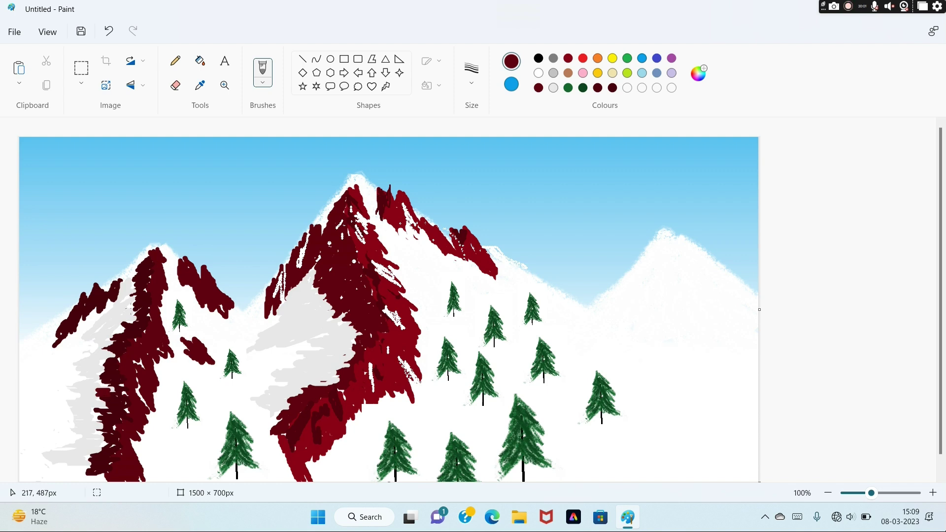
pyautogui.click(108, 31)
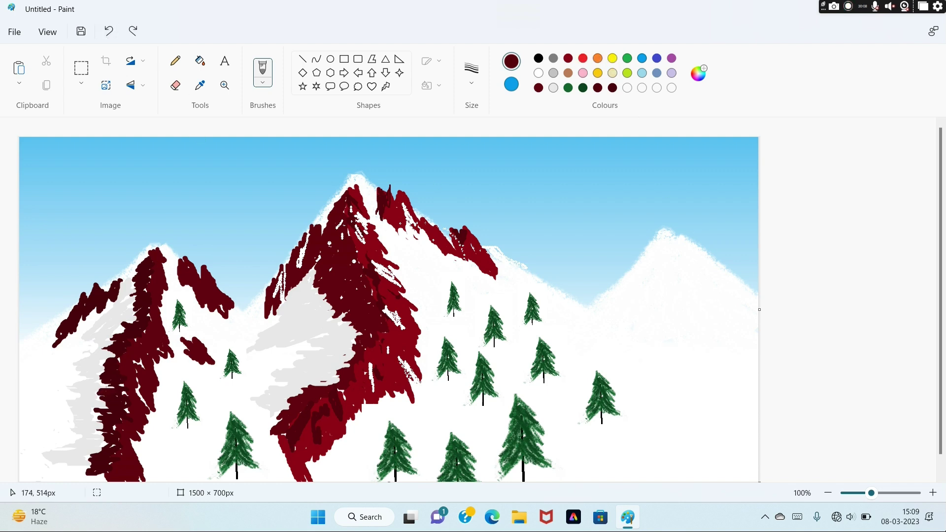
pyautogui.moveTo(111, 333); pyautogui.dragTo(126, 328)
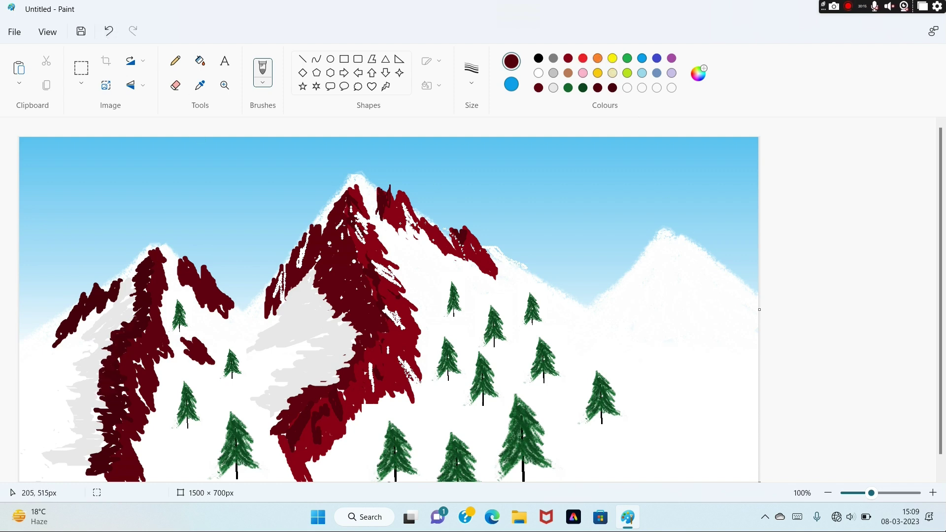
pyautogui.moveTo(99, 408); pyautogui.dragTo(104, 437)
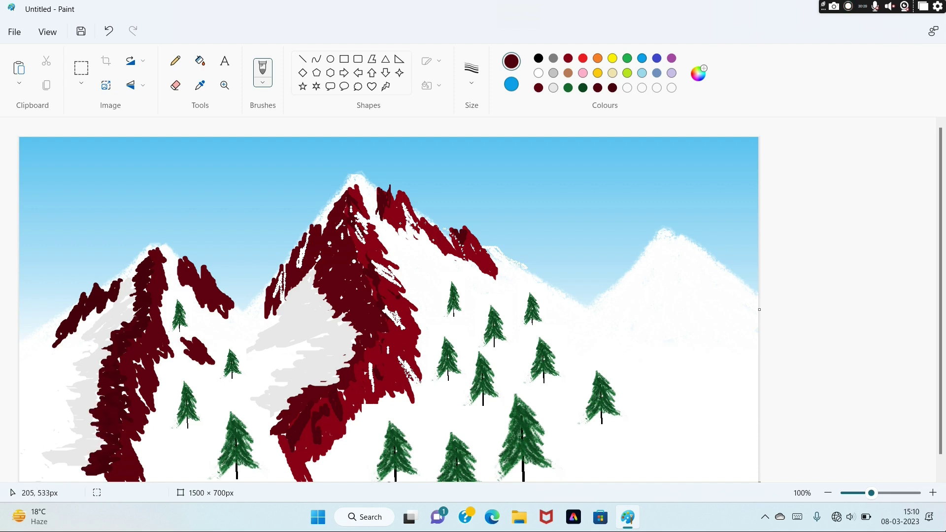
pyautogui.moveTo(166, 333); pyautogui.dragTo(400, 137)
pyautogui.click(109, 31)
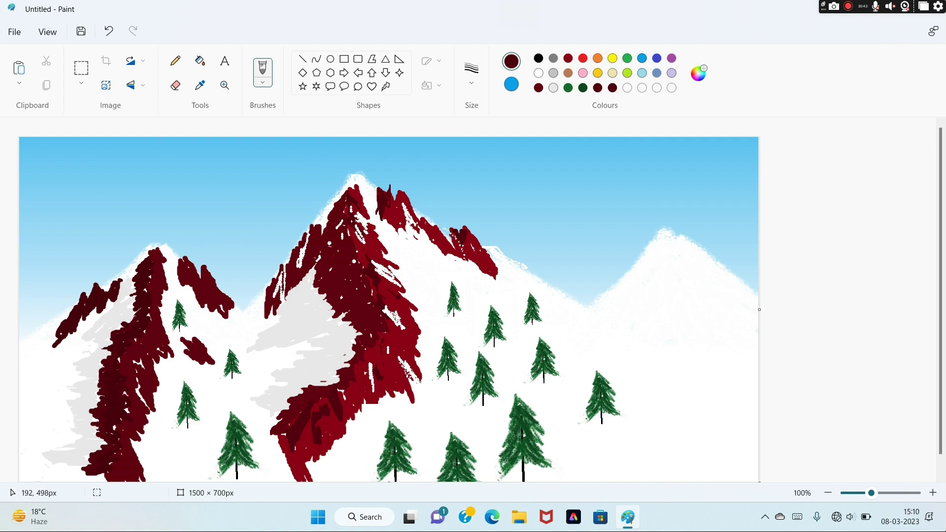
pyautogui.moveTo(90, 409); pyautogui.dragTo(103, 427)
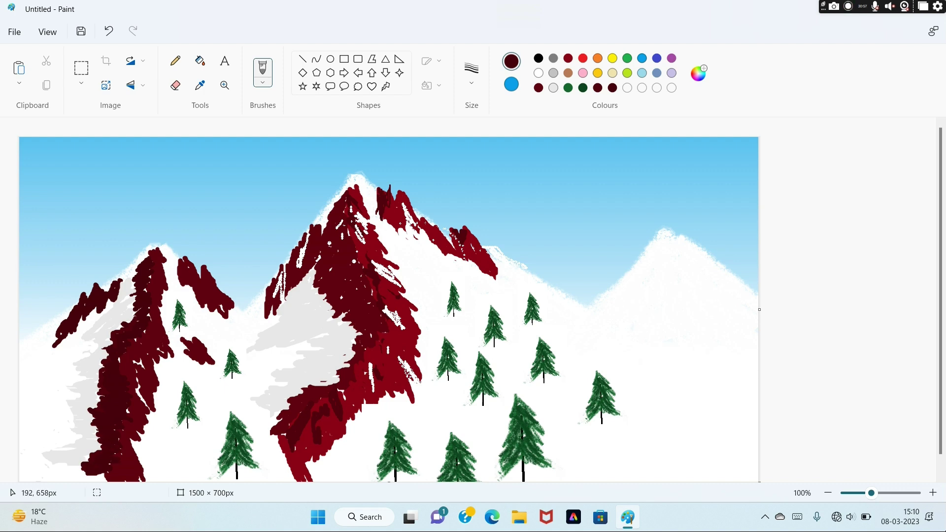
# - Paste a pine, make it narrower and shorter and place it at the canvas's left edge beside the grey shadow
pyautogui.click(19, 67)
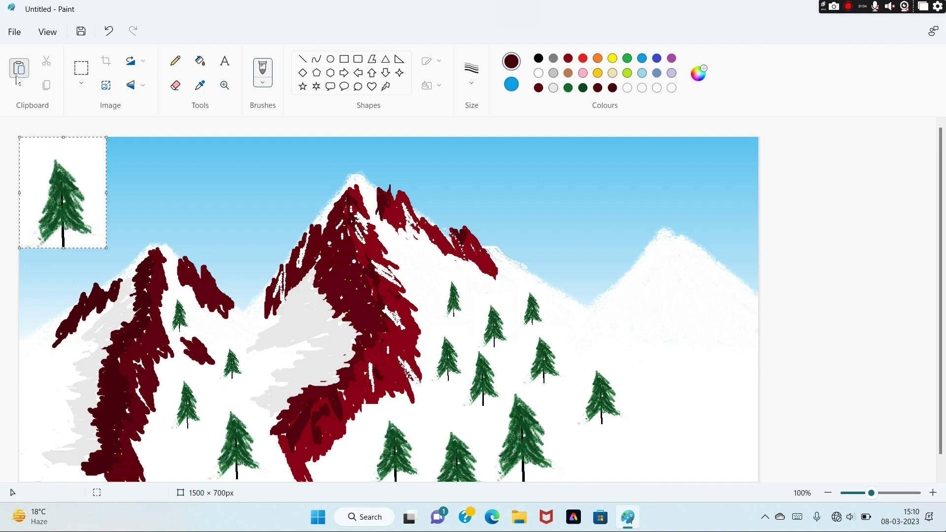
pyautogui.moveTo(108, 194); pyautogui.dragTo(82, 194)
pyautogui.moveTo(50, 137); pyautogui.dragTo(52, 161)
pyautogui.moveTo(81, 205); pyautogui.dragTo(26, 380)
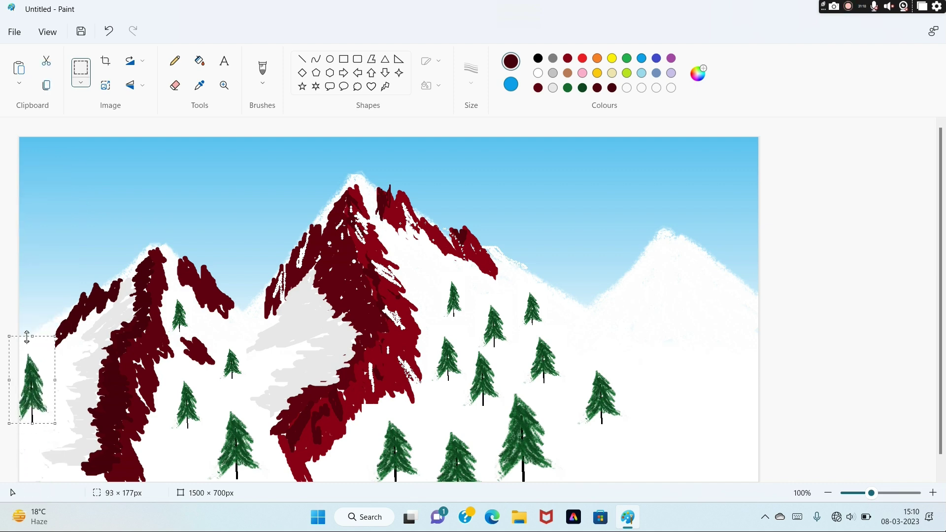
pyautogui.click(212, 376)
# - Paste another pine below it, placed so that the canvas's left edge cuts off part of the tree
pyautogui.click(19, 67)
pyautogui.moveTo(72, 171); pyautogui.dragTo(62, 407)
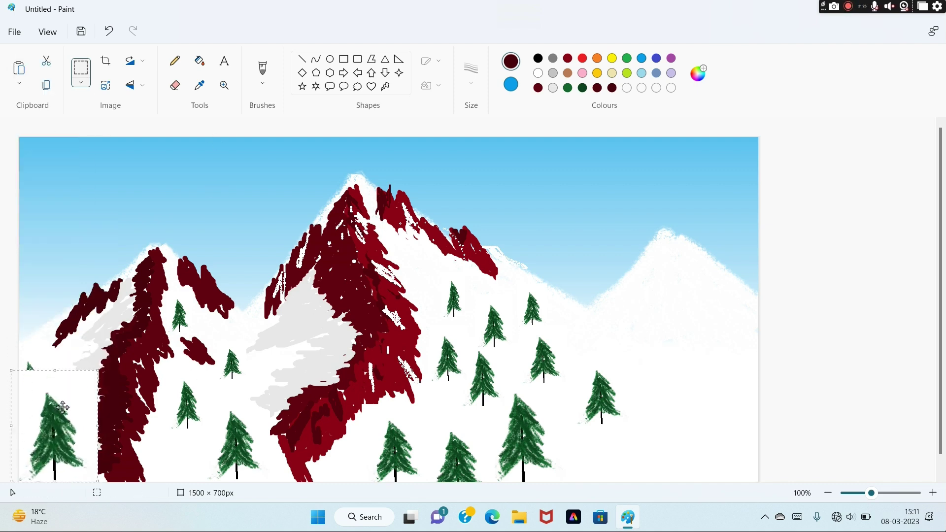
pyautogui.moveTo(55, 368); pyautogui.dragTo(17, 477)
pyautogui.click(318, 447)
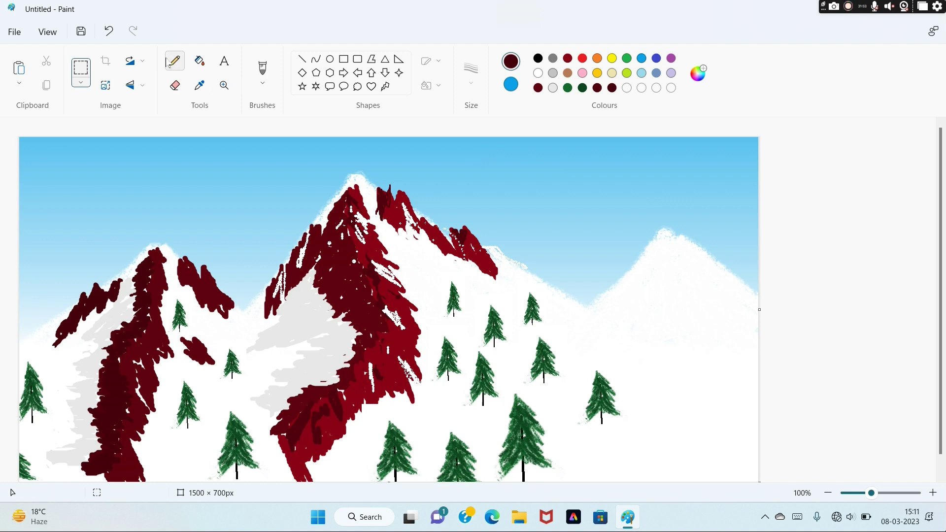
# - Paint dark red rock ridges below the right mountain's peak and on its left slope
pyautogui.click(568, 58)
pyautogui.click(269, 73)
pyautogui.moveTo(659, 235)
pyautogui.mouseDown()
pyautogui.moveTo(699, 270)
pyautogui.moveTo(687, 285)
pyautogui.moveTo(708, 306)
pyautogui.moveTo(694, 273)
pyautogui.mouseUp()
pyautogui.moveTo(630, 283)
pyautogui.mouseDown()
pyautogui.moveTo(612, 295)
pyautogui.moveTo(620, 298)
pyautogui.moveTo(629, 255)
pyautogui.moveTo(633, 286)
pyautogui.mouseUp()
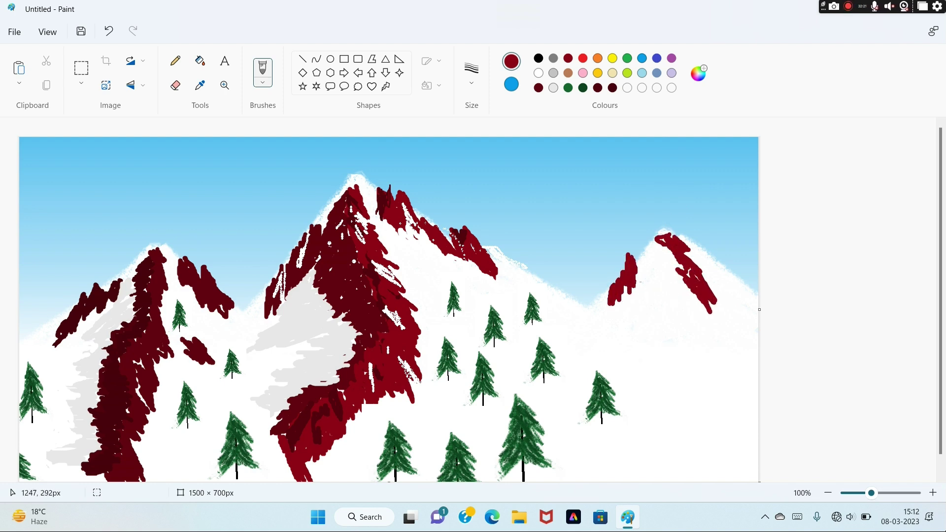
# - Shade the right mountain's left slope ridge and central ridge with a darker red, extending the central ridge downward
pyautogui.click(628, 270)
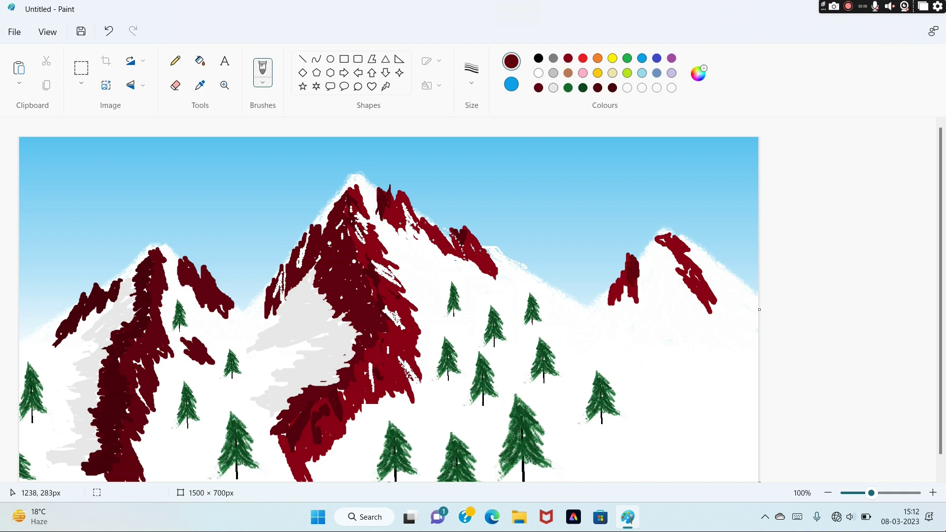
pyautogui.moveTo(628, 296)
pyautogui.mouseDown()
pyautogui.moveTo(609, 299)
pyautogui.moveTo(605, 314)
pyautogui.moveTo(612, 280)
pyautogui.moveTo(611, 319)
pyautogui.moveTo(662, 261)
pyautogui.mouseUp()
pyautogui.click(109, 32)
pyautogui.click(132, 31)
pyautogui.moveTo(660, 253); pyautogui.dragTo(693, 314)
pyautogui.moveTo(680, 254); pyautogui.dragTo(672, 264)
pyautogui.moveTo(667, 315); pyautogui.dragTo(673, 336)
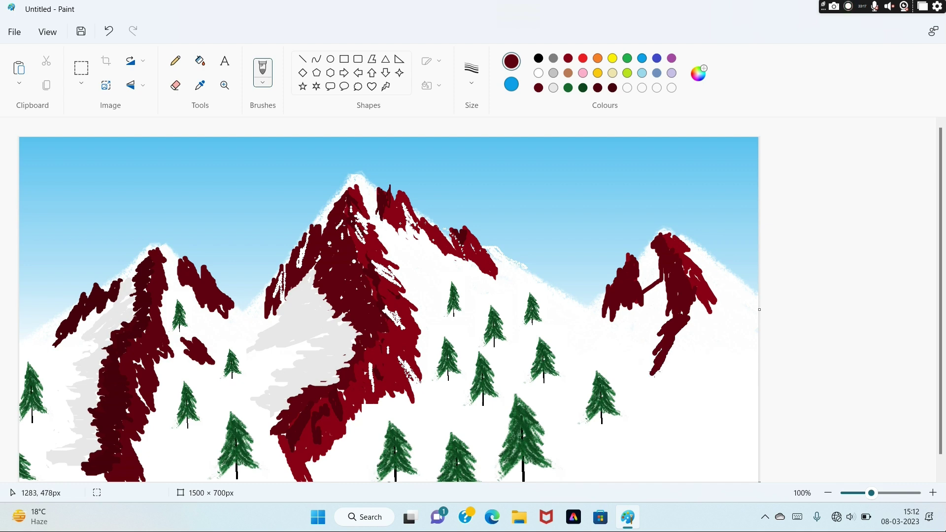
# - Widen the lower part of the right mountain's central ridge with dark red strokes along its right side
pyautogui.click(568, 58)
pyautogui.moveTo(699, 304)
pyautogui.mouseDown()
pyautogui.moveTo(690, 365)
pyautogui.moveTo(665, 379)
pyautogui.moveTo(662, 370)
pyautogui.mouseUp()
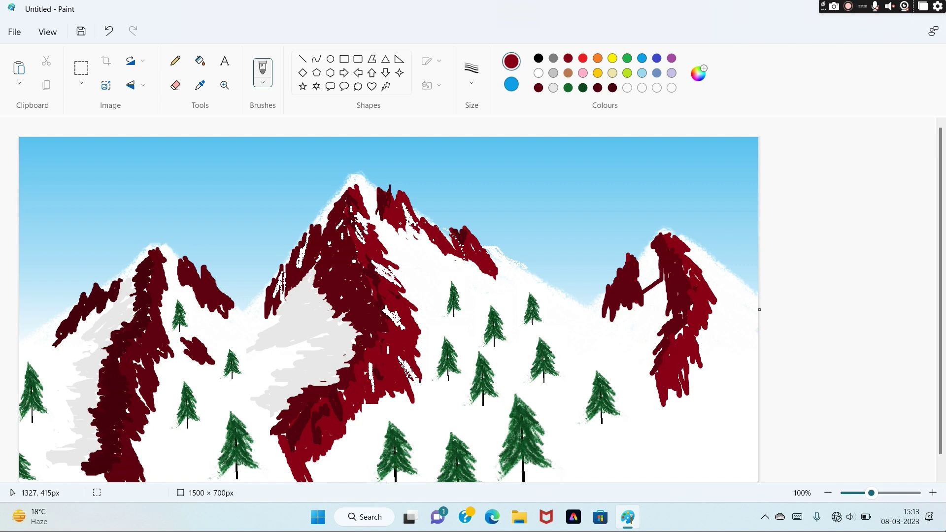
pyautogui.moveTo(684, 332)
pyautogui.mouseDown()
pyautogui.moveTo(691, 380)
pyautogui.moveTo(705, 328)
pyautogui.mouseUp()
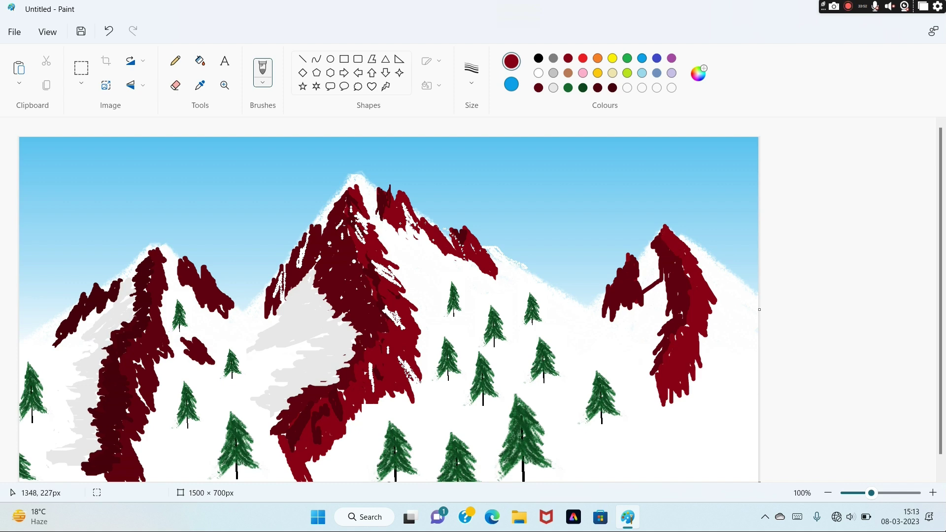
# - Deepen the left edge of the right mountain's central ridge with very dark red strokes, undoing the stray one
pyautogui.click(598, 88)
pyautogui.moveTo(668, 225); pyautogui.dragTo(438, 137)
pyautogui.click(109, 31)
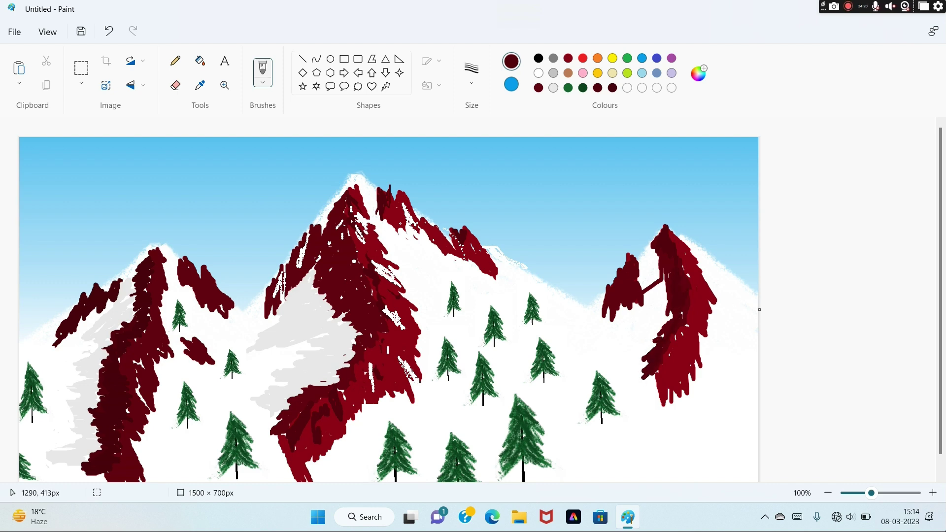
pyautogui.click(731, 329)
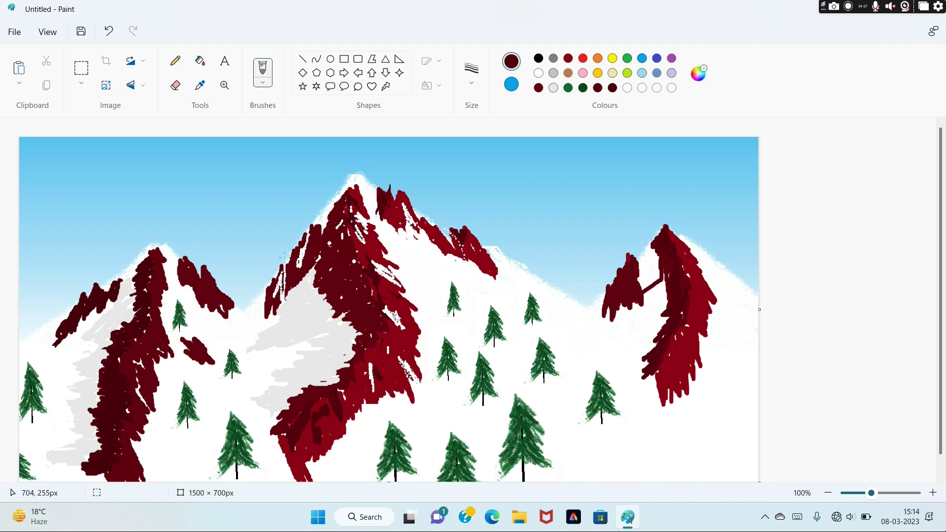
# - Paste a pine and place it at the canvas's bottom edge below the right mountain's central ridge
pyautogui.click(19, 68)
pyautogui.moveTo(38, 164); pyautogui.dragTo(696, 458)
pyautogui.click(763, 429)
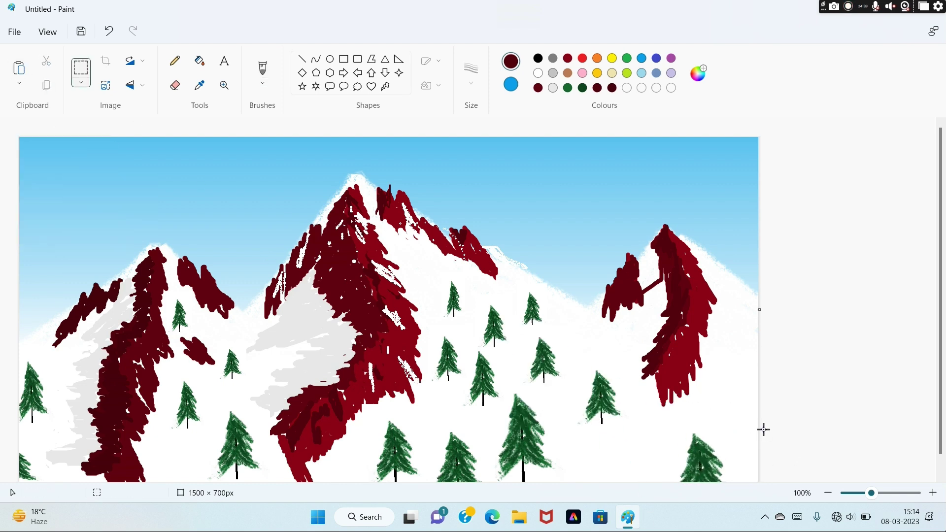
# - Paste another pine, make it narrower and place it just above and right of the pine below the right mountain
pyautogui.click(28, 69)
pyautogui.moveTo(109, 192); pyautogui.dragTo(64, 193)
pyautogui.moveTo(42, 137); pyautogui.dragTo(729, 412)
pyautogui.click(739, 281)
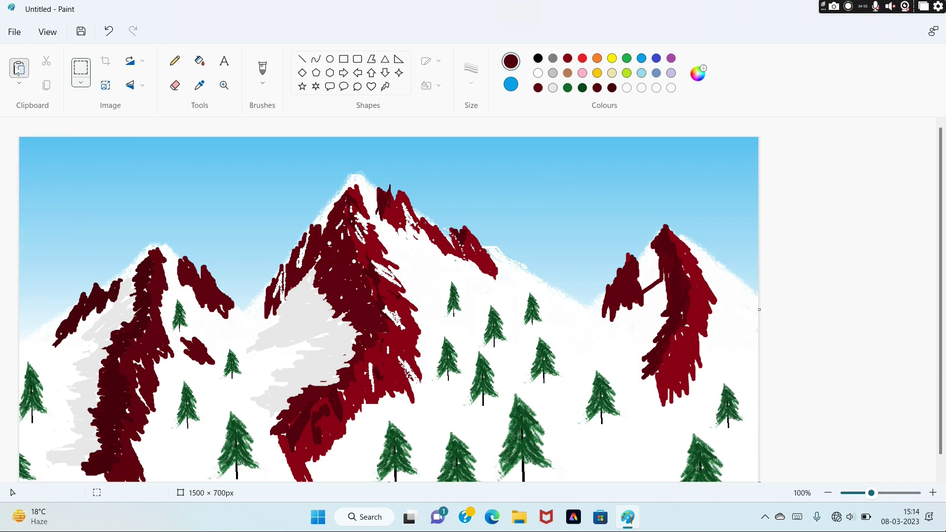
# - Paste a third, even narrower pine and place it near the canvas's right edge, above the previous one
pyautogui.click(19, 70)
pyautogui.moveTo(106, 192); pyautogui.dragTo(47, 192)
pyautogui.moveTo(33, 137); pyautogui.dragTo(740, 333)
pyautogui.click(916, 348)
# - Paint a dark red rock ridge down the right mountain's right slope to the canvas's right edge
pyautogui.click(567, 59)
pyautogui.click(261, 69)
pyautogui.moveTo(718, 271)
pyautogui.mouseDown()
pyautogui.moveTo(718, 258)
pyautogui.moveTo(744, 266)
pyautogui.mouseUp()
pyautogui.moveTo(751, 299); pyautogui.dragTo(731, 301)
pyautogui.moveTo(707, 256)
pyautogui.mouseDown()
pyautogui.moveTo(735, 303)
pyautogui.moveTo(754, 315)
pyautogui.mouseUp()
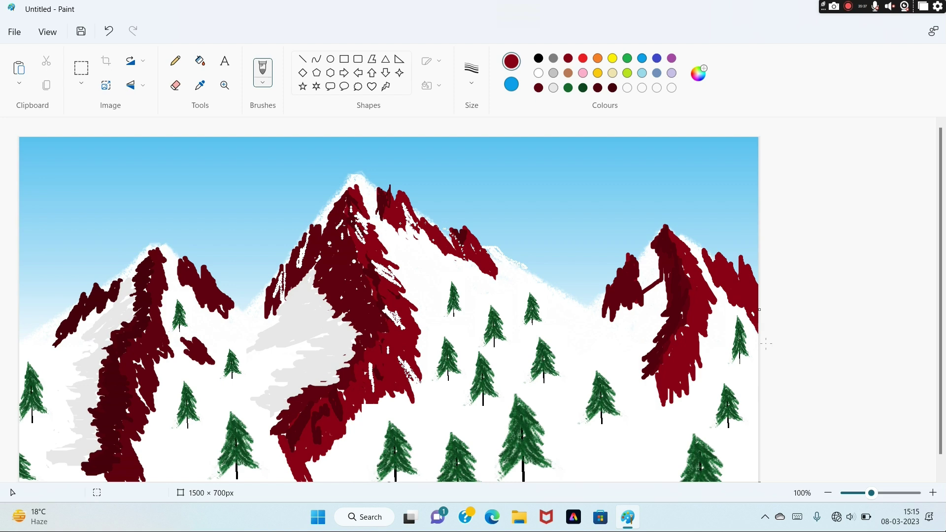
# - Paint a light grey snow shadow left of the right mountain's central ridge and retouch the ridge edges with white strokes
pyautogui.click(539, 74)
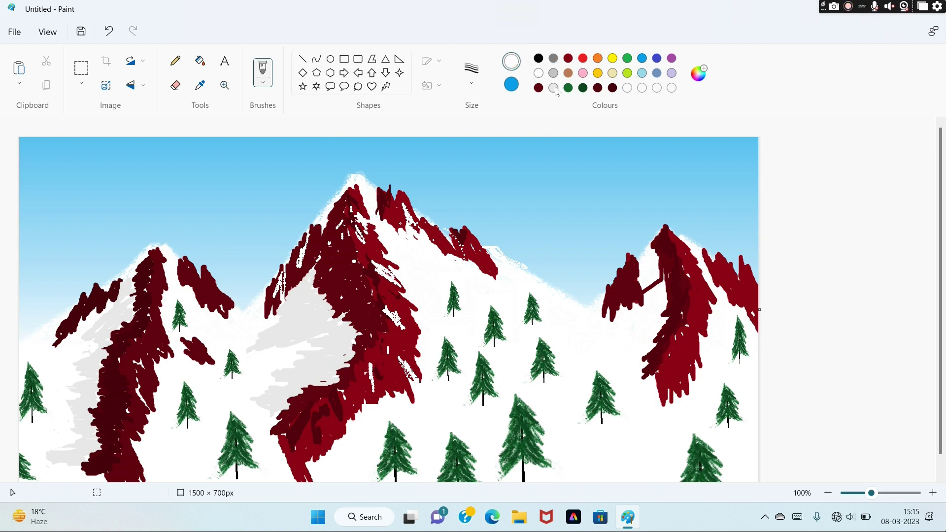
pyautogui.moveTo(649, 251)
pyautogui.mouseDown()
pyautogui.moveTo(657, 281)
pyautogui.moveTo(651, 322)
pyautogui.moveTo(662, 313)
pyautogui.moveTo(656, 249)
pyautogui.mouseUp()
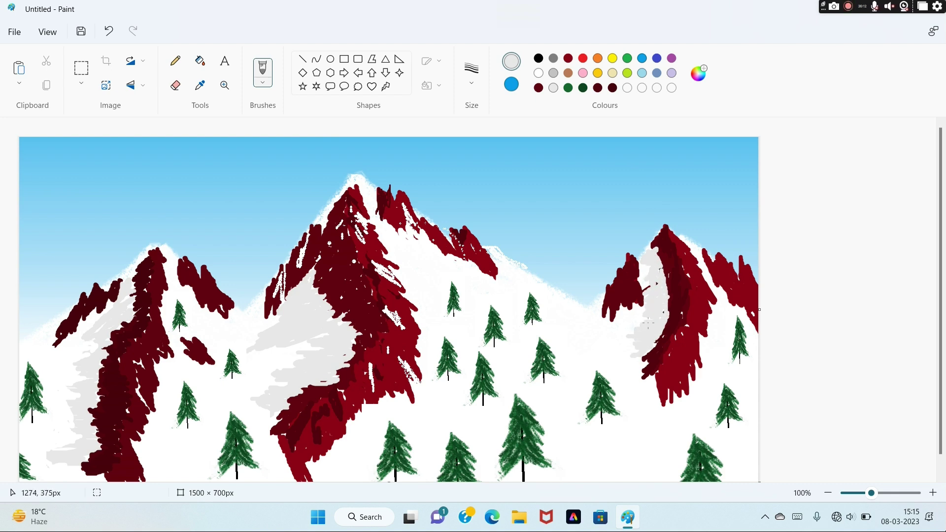
pyautogui.moveTo(664, 295); pyautogui.dragTo(658, 338)
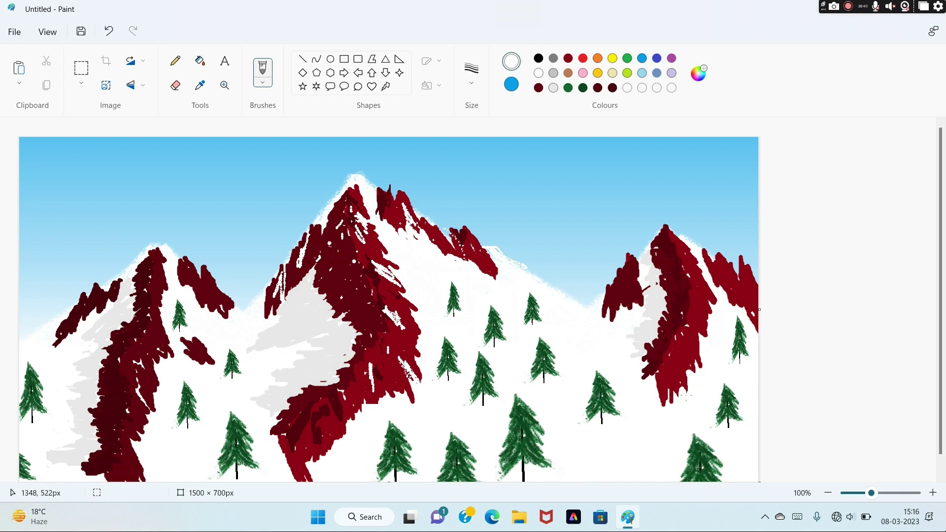
pyautogui.moveTo(713, 285); pyautogui.dragTo(710, 313)
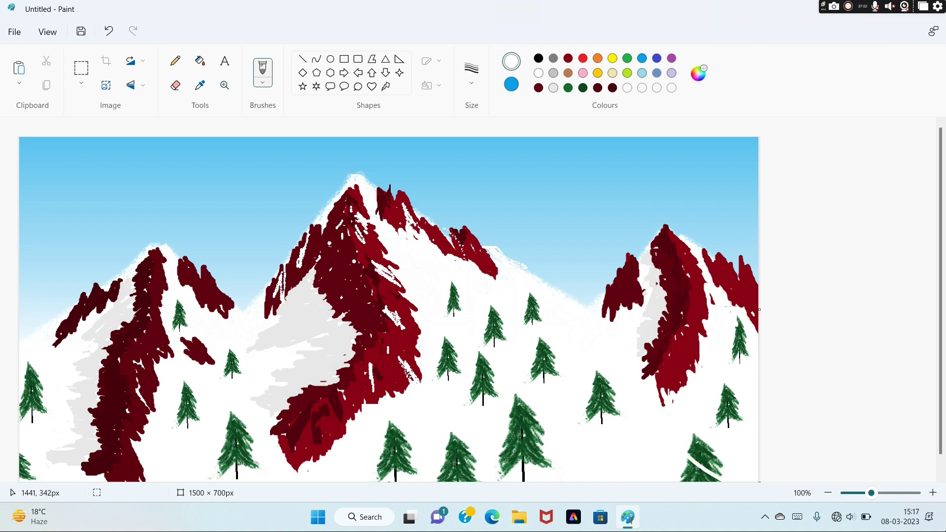
# - Paste a pine, adjust its size and place it at the bottom edge between the largest pine and the bottom-right one
pyautogui.click(19, 67)
pyautogui.moveTo(59, 204); pyautogui.dragTo(605, 456)
pyautogui.moveTo(607, 387); pyautogui.dragTo(607, 431)
pyautogui.click(758, 439)
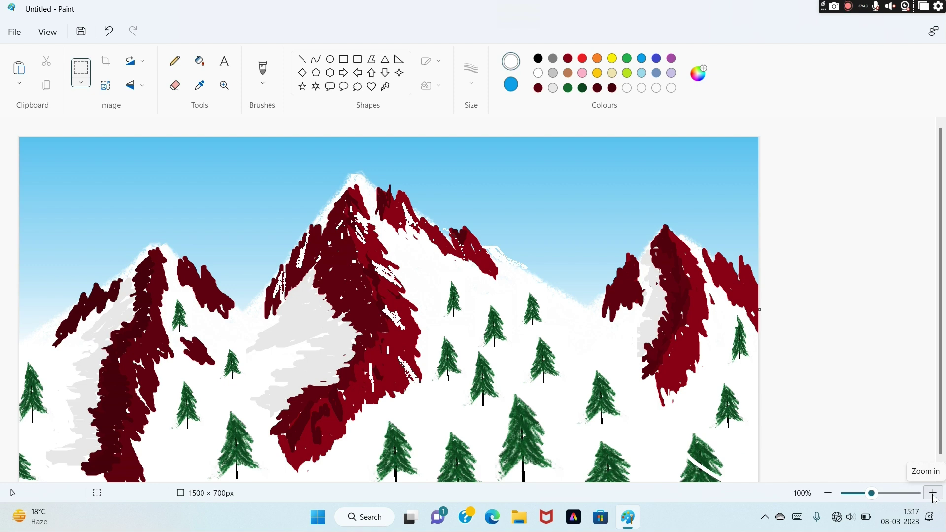
# - Switch to a white spray-textured brush, choose its size and add snow streaks to the right mountain's central and right ridges
pyautogui.click(263, 70)
pyautogui.click(222, 188)
pyautogui.click(472, 71)
pyautogui.click(479, 103)
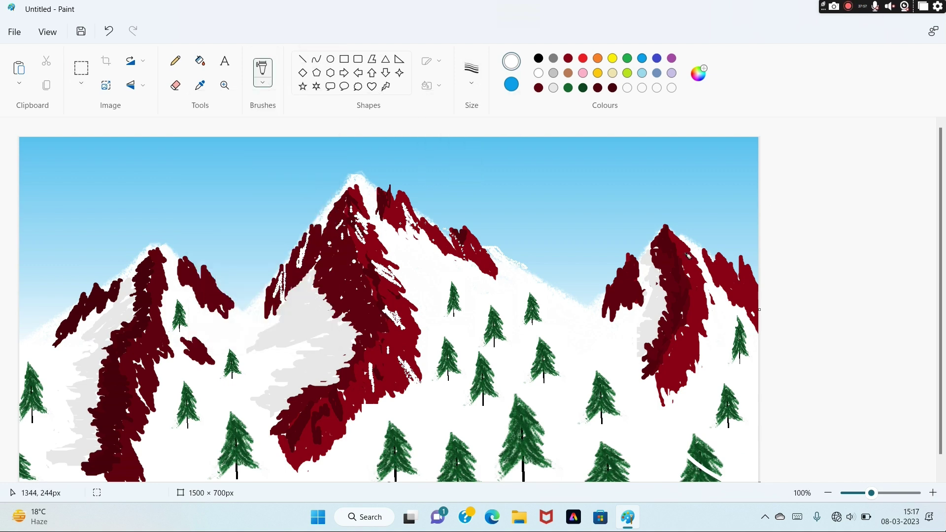
pyautogui.click(705, 295)
pyautogui.click(727, 279)
pyautogui.click(757, 290)
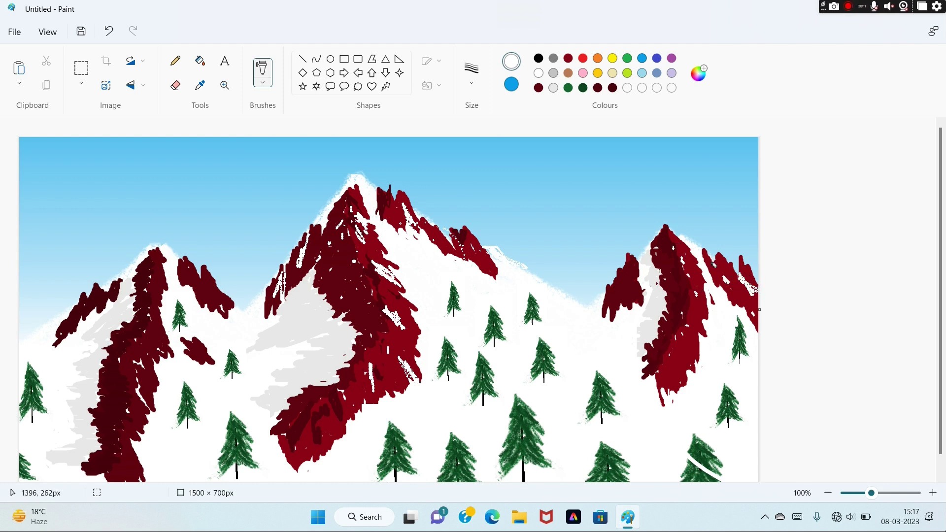
pyautogui.click(702, 293)
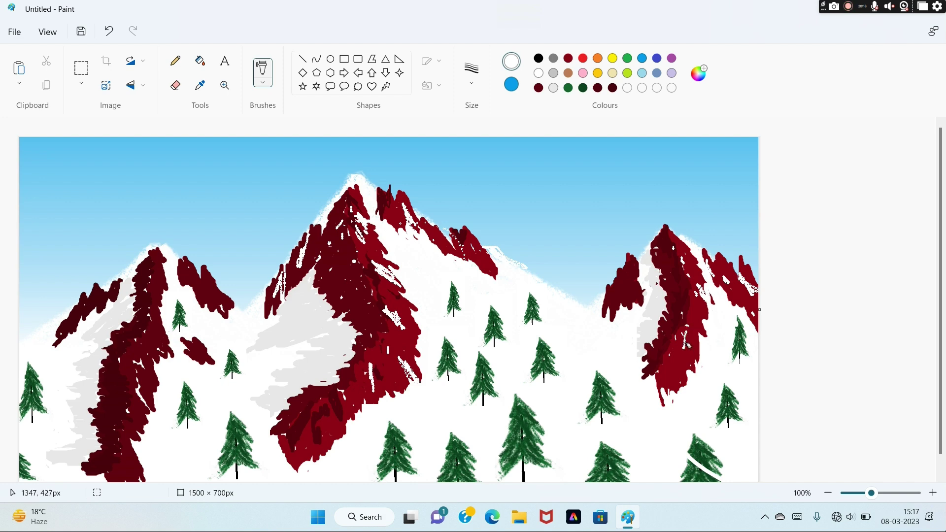
pyautogui.moveTo(672, 356); pyautogui.dragTo(668, 378)
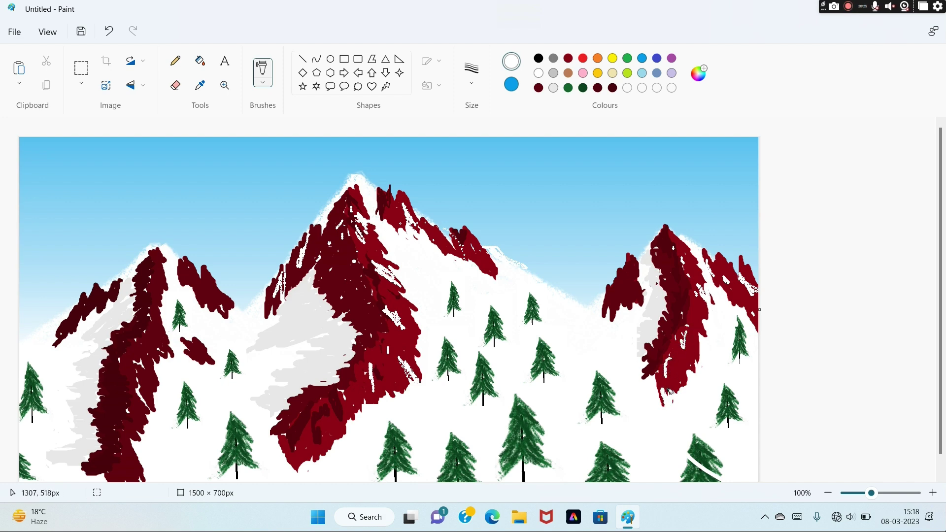
# - Add white snow streaks to the middle mountain's lower ridge and the left mountain's right slope ridge
pyautogui.moveTo(321, 419); pyautogui.dragTo(320, 437)
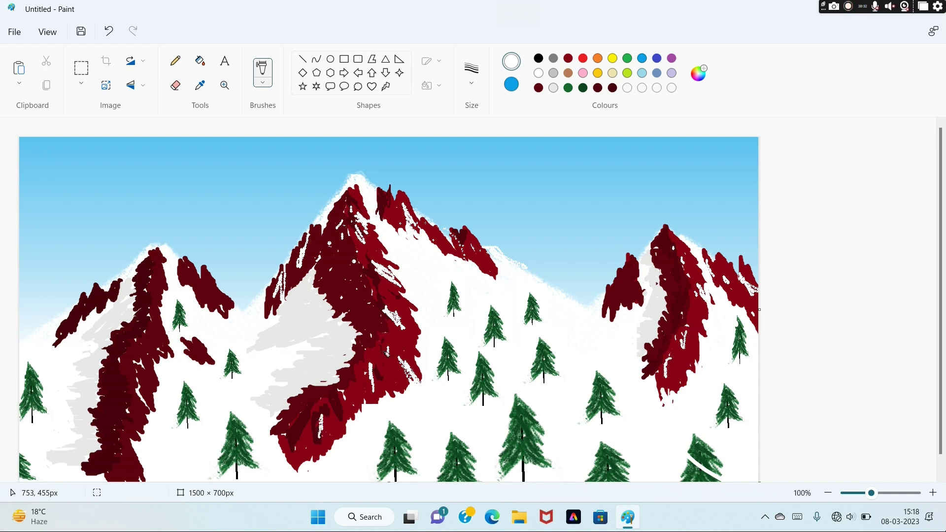
pyautogui.click(158, 340)
pyautogui.moveTo(468, 241); pyautogui.dragTo(490, 241)
pyautogui.moveTo(723, 262); pyautogui.dragTo(740, 269)
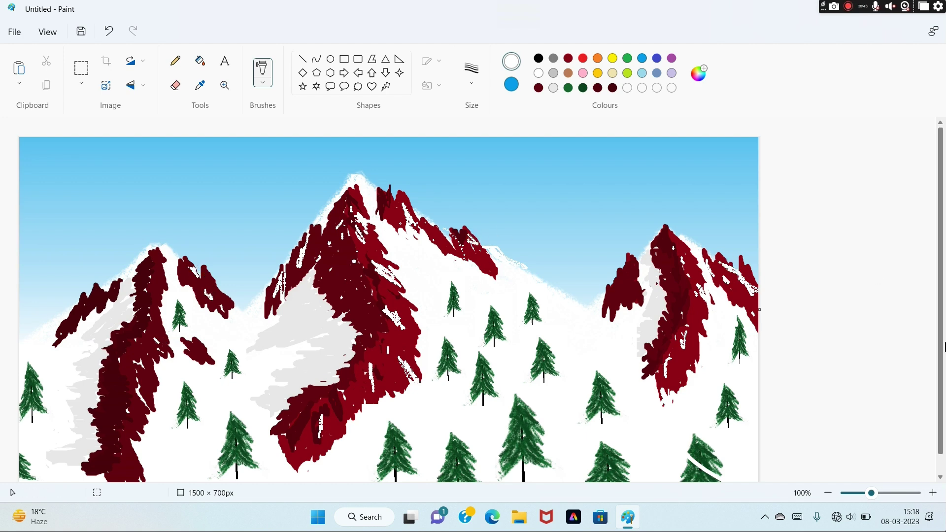
# - Spray white snow flecks over the pines and mountain ridges, undoing the strokes that cover too much
pyautogui.click(109, 31)
pyautogui.moveTo(844, 407)
pyautogui.mouseDown()
pyautogui.moveTo(505, 382)
pyautogui.moveTo(460, 317)
pyautogui.moveTo(106, 50)
pyautogui.mouseUp()
pyautogui.click(107, 29)
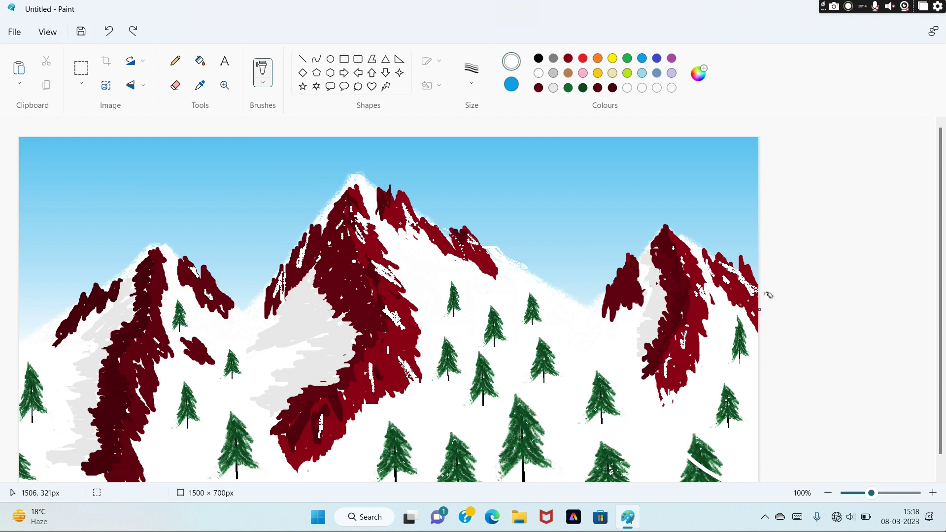
pyautogui.click(108, 29)
pyautogui.moveTo(516, 454)
pyautogui.mouseDown()
pyautogui.moveTo(555, 453)
pyautogui.moveTo(522, 451)
pyautogui.moveTo(560, 473)
pyautogui.moveTo(560, 401)
pyautogui.mouseUp()
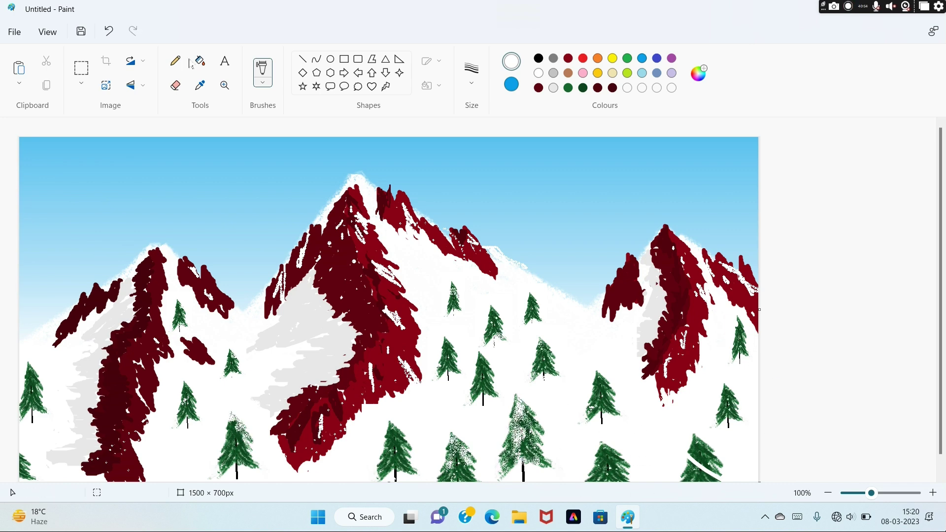
pyautogui.click(110, 32)
pyautogui.click(109, 32)
pyautogui.moveTo(484, 423)
pyautogui.mouseDown()
pyautogui.moveTo(519, 395)
pyautogui.moveTo(506, 424)
pyautogui.moveTo(509, 396)
pyautogui.moveTo(528, 429)
pyautogui.mouseUp()
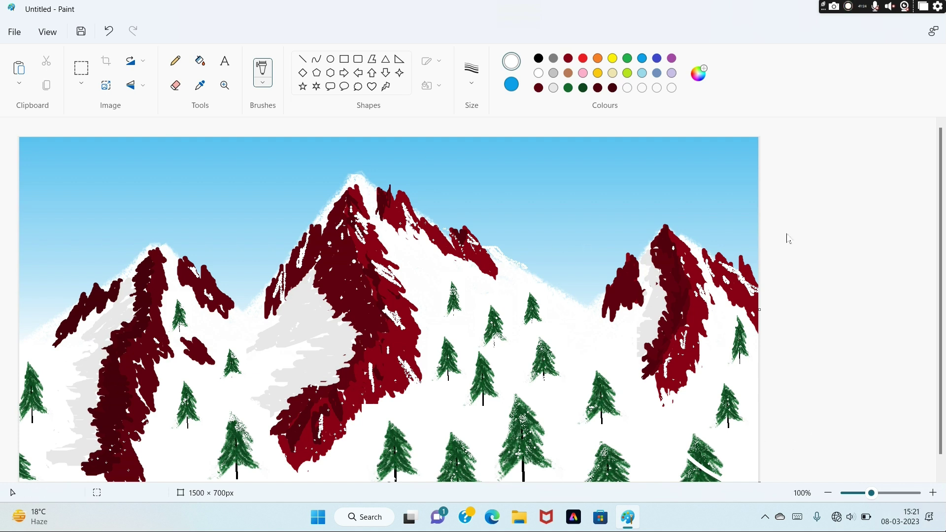
# - Draw a black rectangular frame of about 1495 × 694 px just inside the canvas edges
pyautogui.click(345, 61)
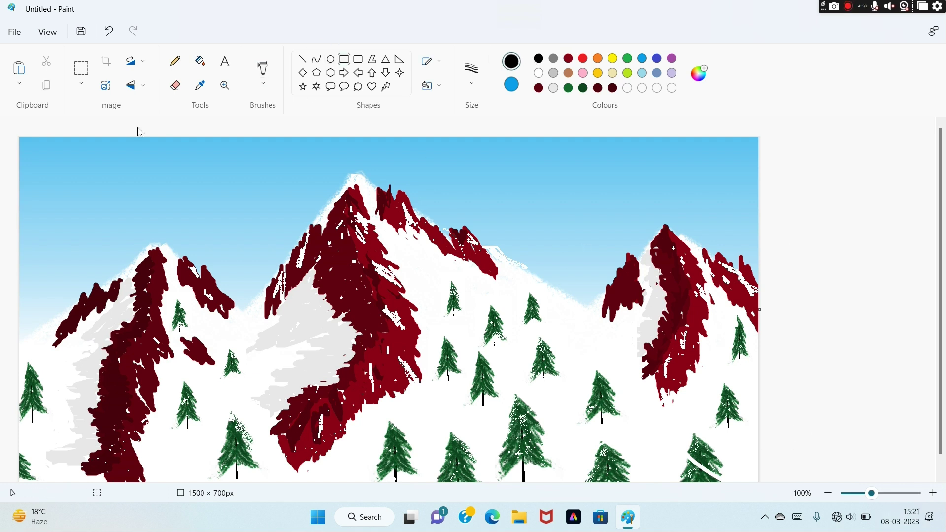
pyautogui.moveTo(21, 140); pyautogui.dragTo(761, 482)
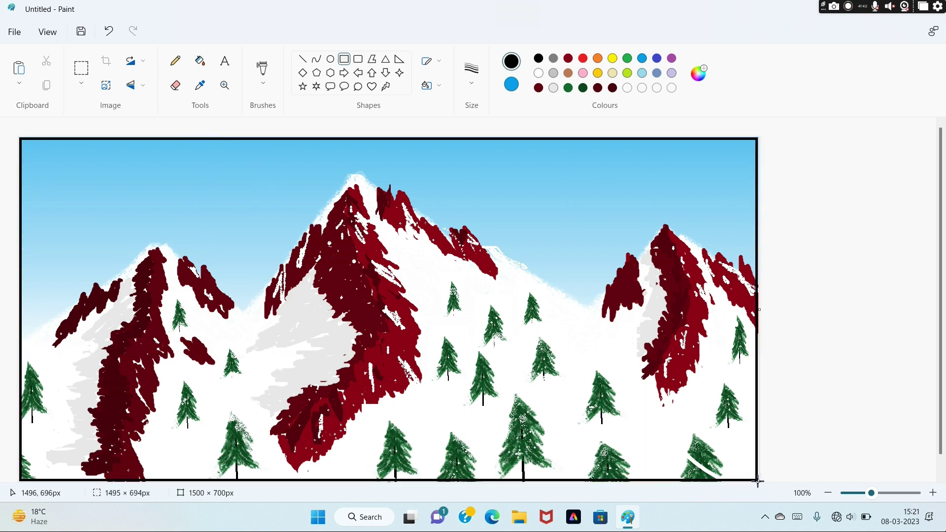
# - Narrow the canvas to 1499 px and draw the black rectangular frame again along its edges
pyautogui.click(833, 494)
pyautogui.click(933, 493)
pyautogui.moveTo(760, 312); pyautogui.dragTo(759, 312)
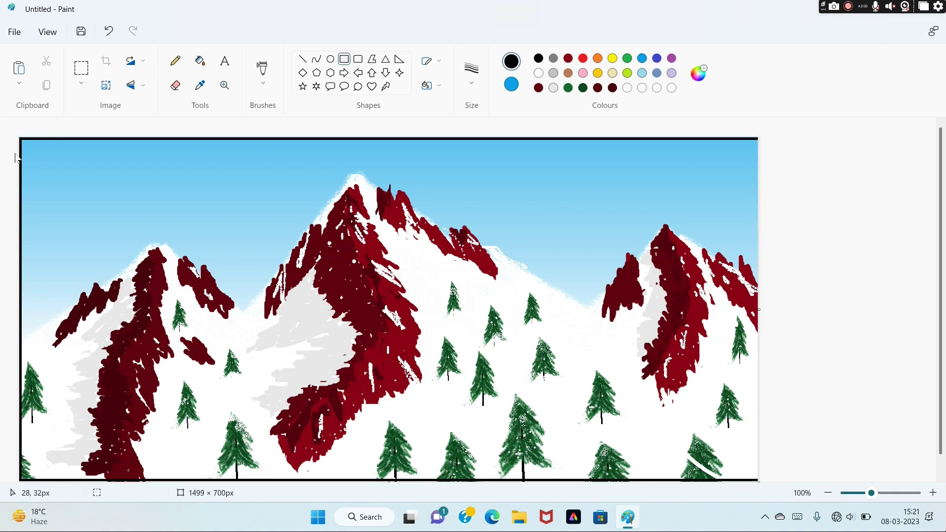
pyautogui.moveTo(22, 140); pyautogui.dragTo(758, 486)
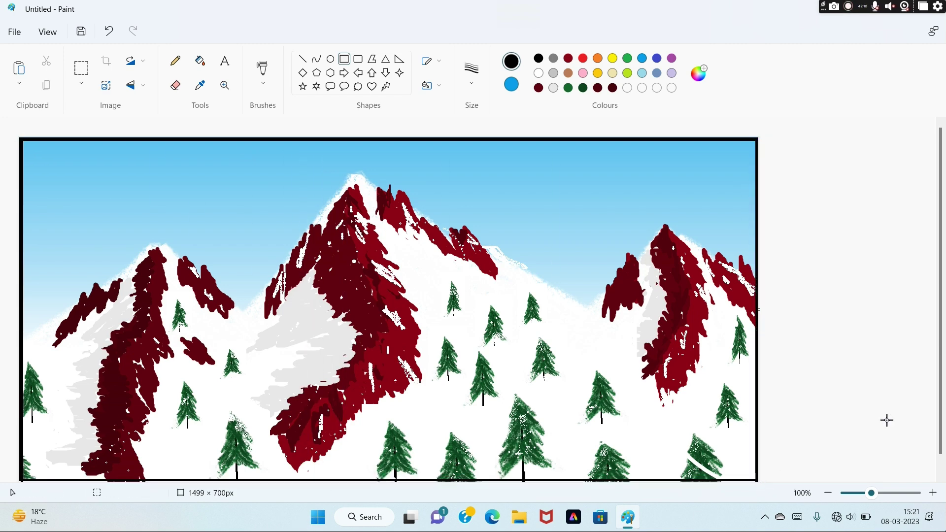
# - Add the artist's name in the sky above the left mountain as black bold Forte text, size 36
pyautogui.click(225, 60)
pyautogui.moveTo(76, 182); pyautogui.dragTo(233, 156)
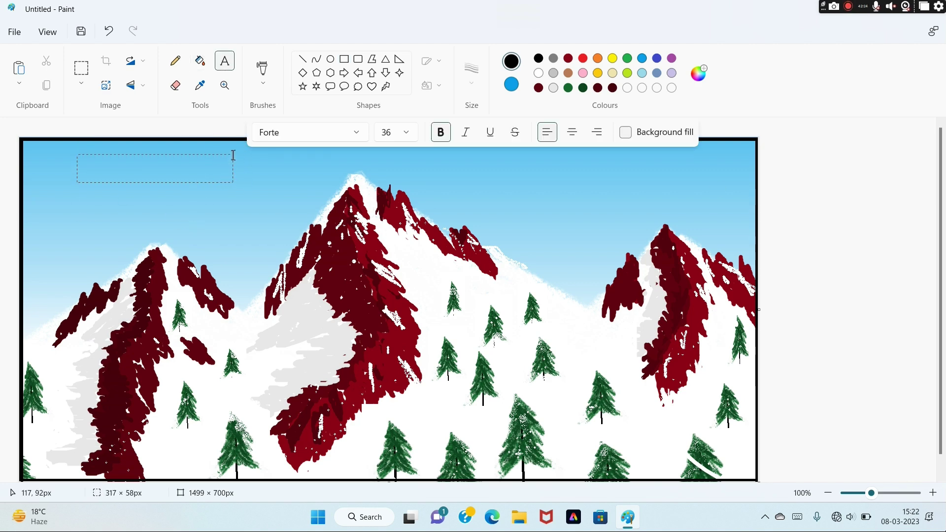
pyautogui.write('bablu dodwe')
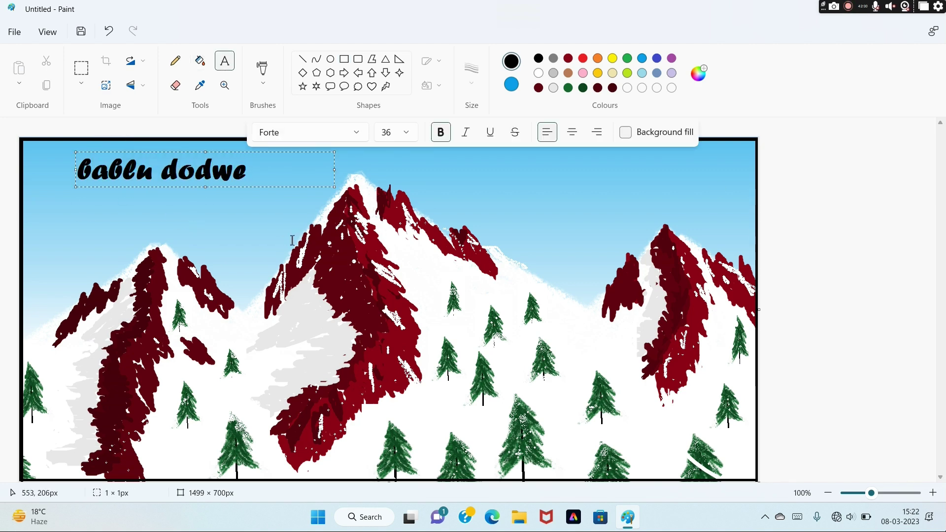